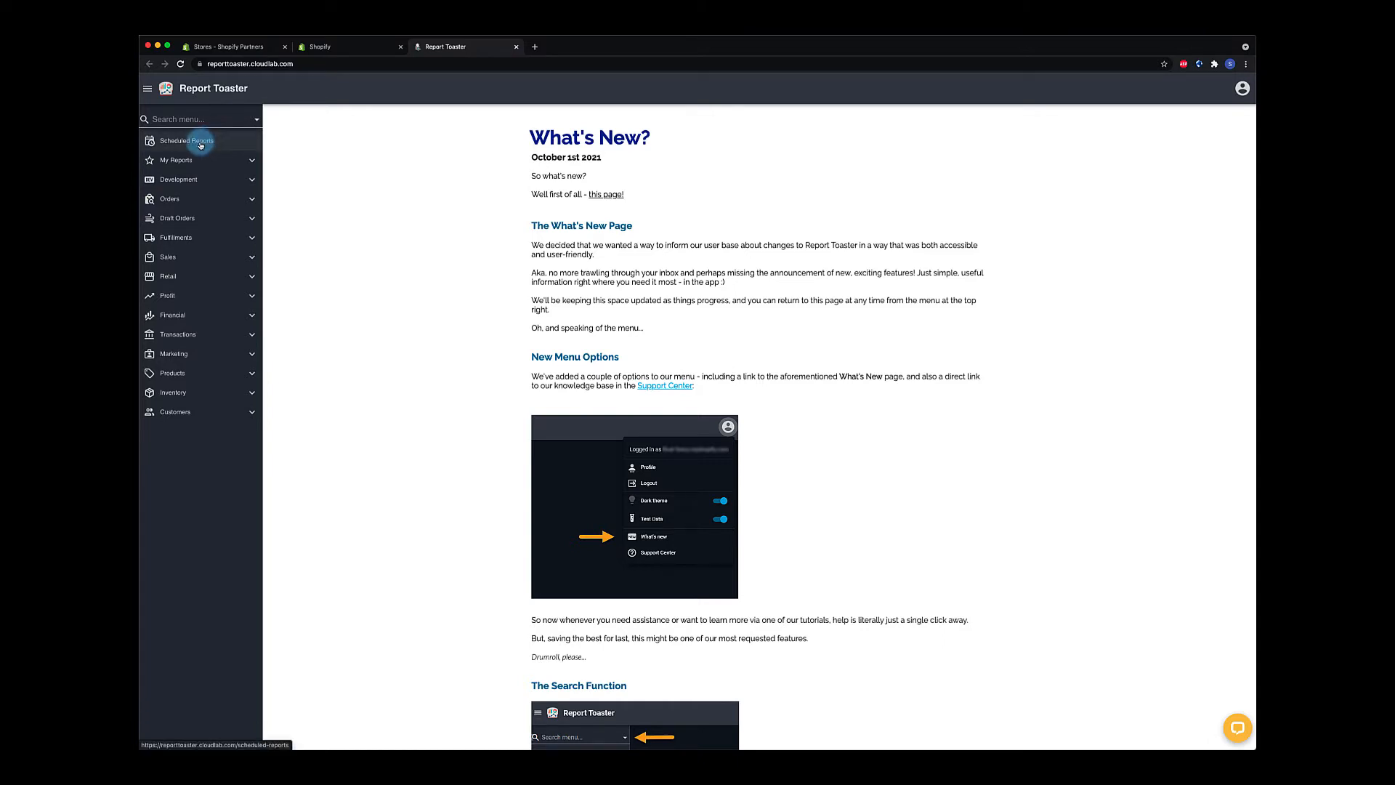
# Review the scheduled reports, recipients and history lists, ending on the list of scheduled reports
pyautogui.click(201, 145)
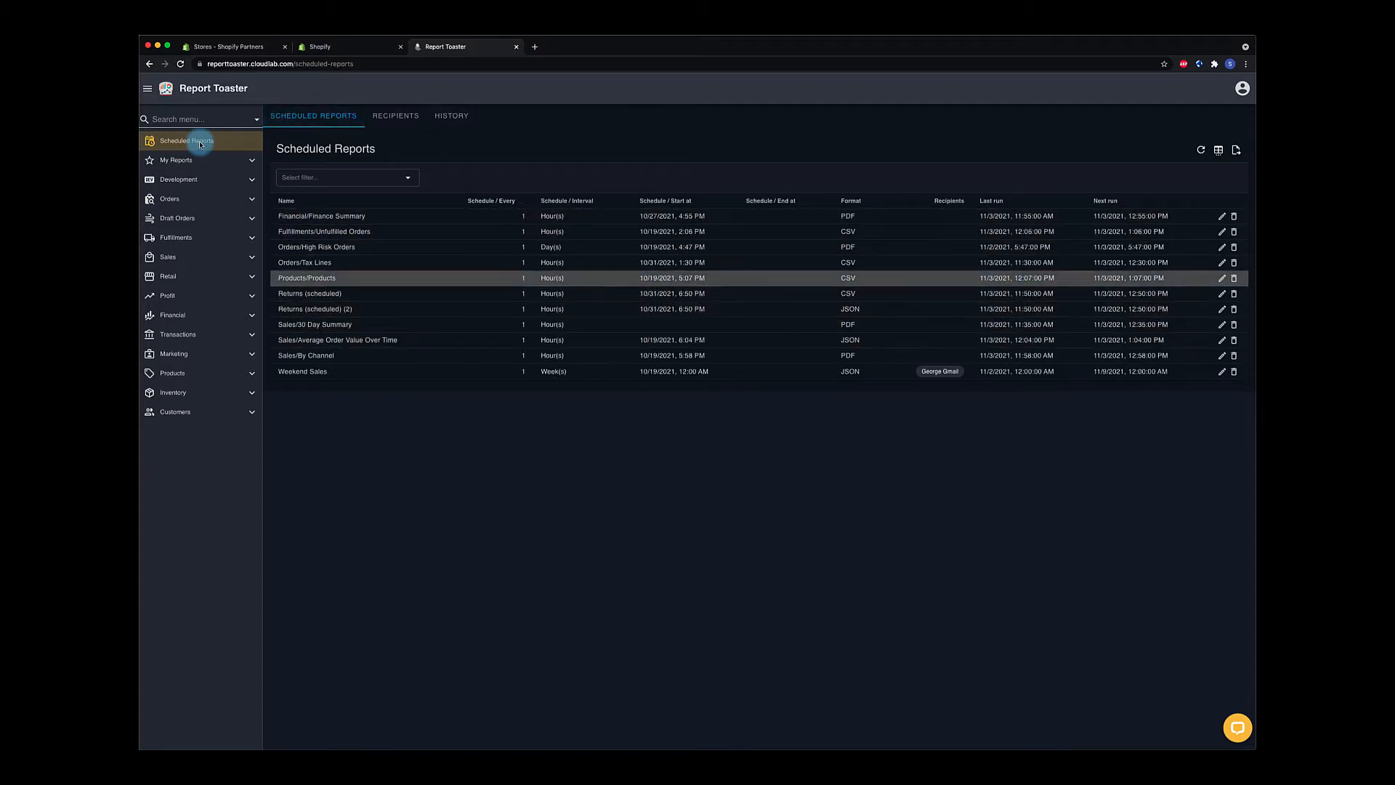
pyautogui.click(399, 118)
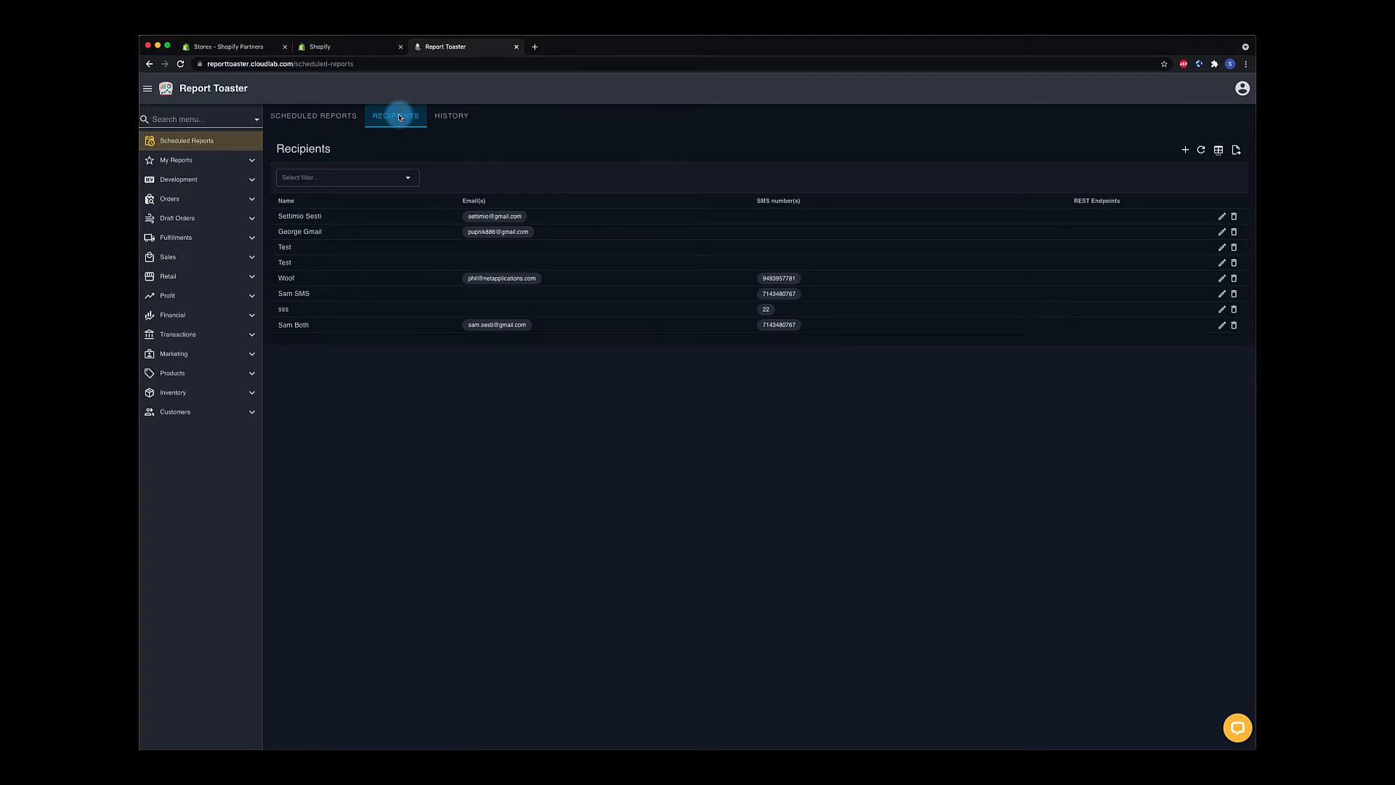
pyautogui.click(450, 118)
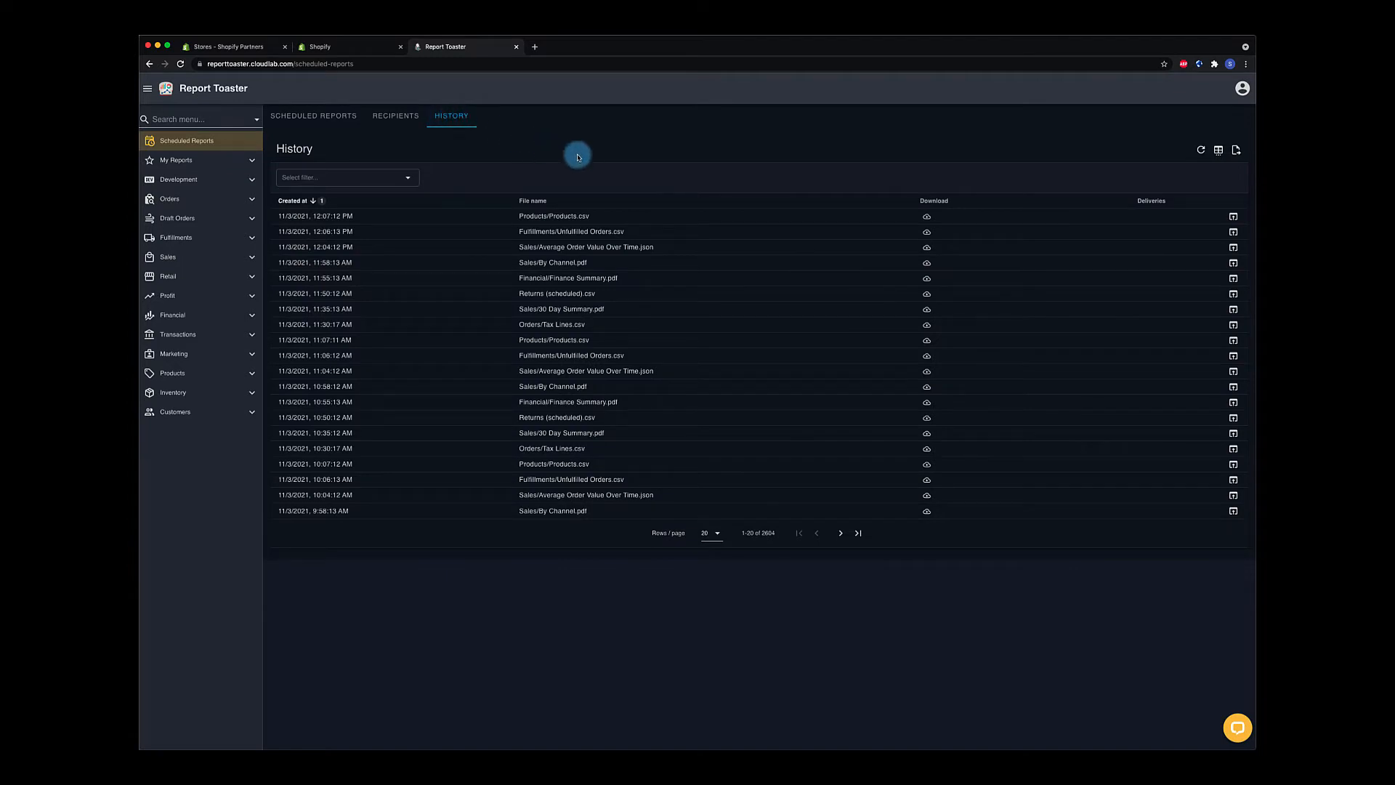
pyautogui.click(343, 118)
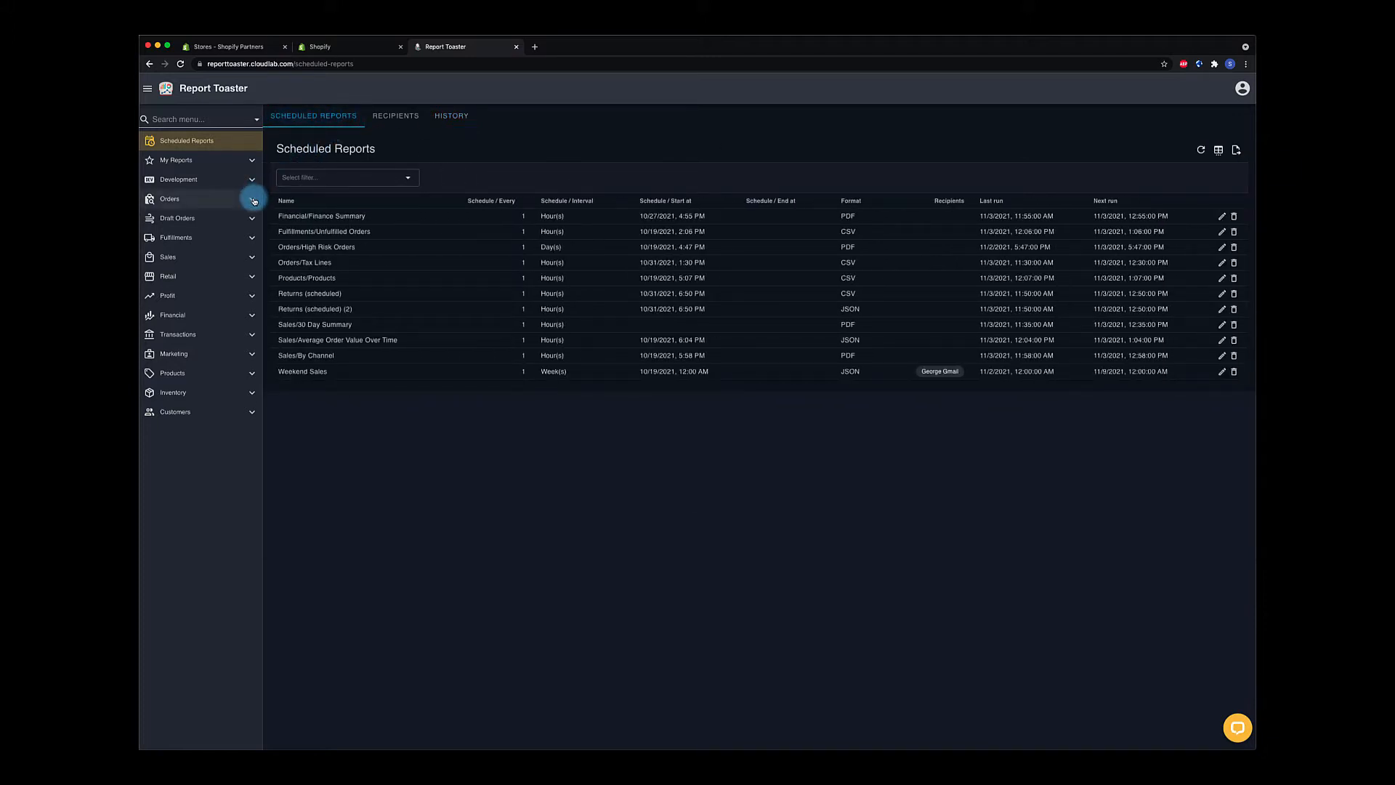
# Start a new schedule for the Orders report and append the person's first name to the report name
pyautogui.click(253, 201)
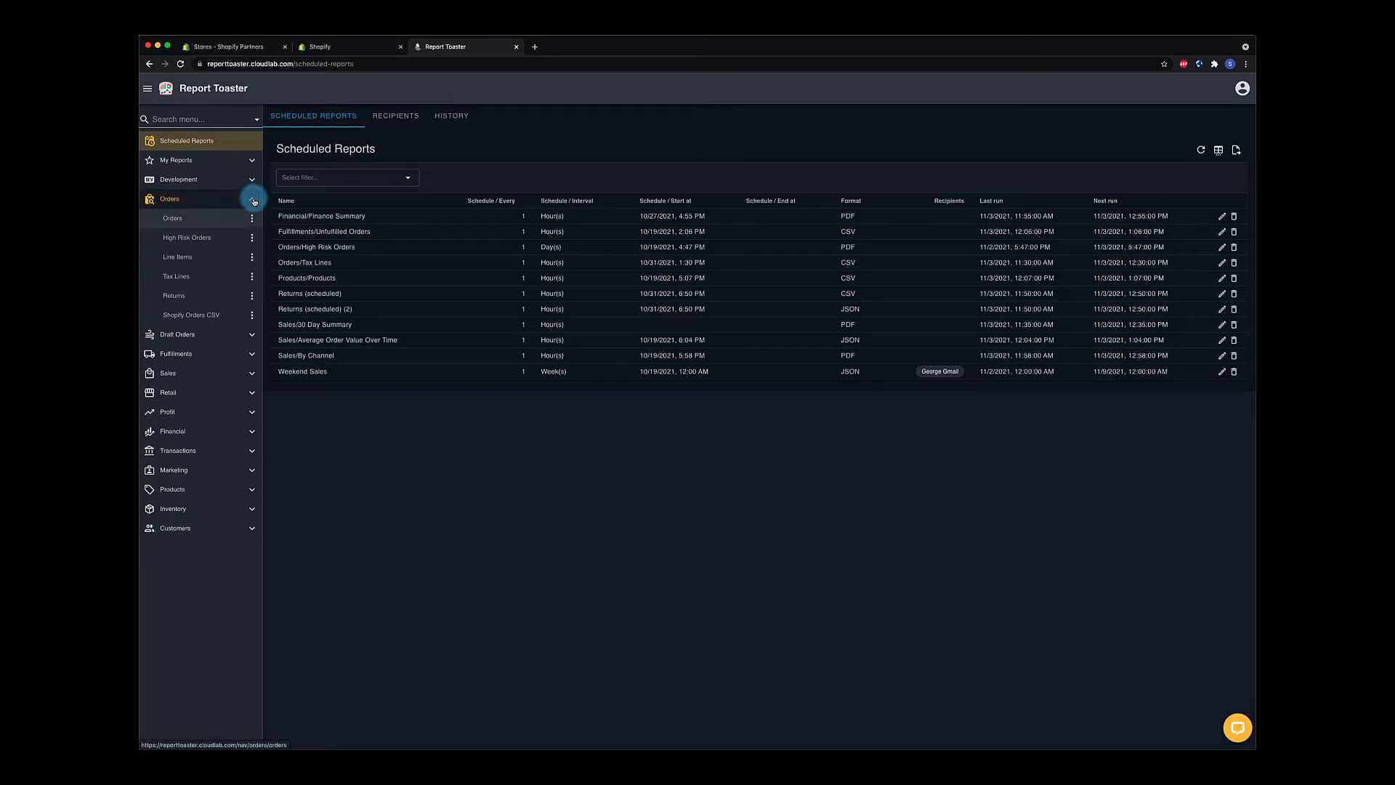
pyautogui.click(252, 218)
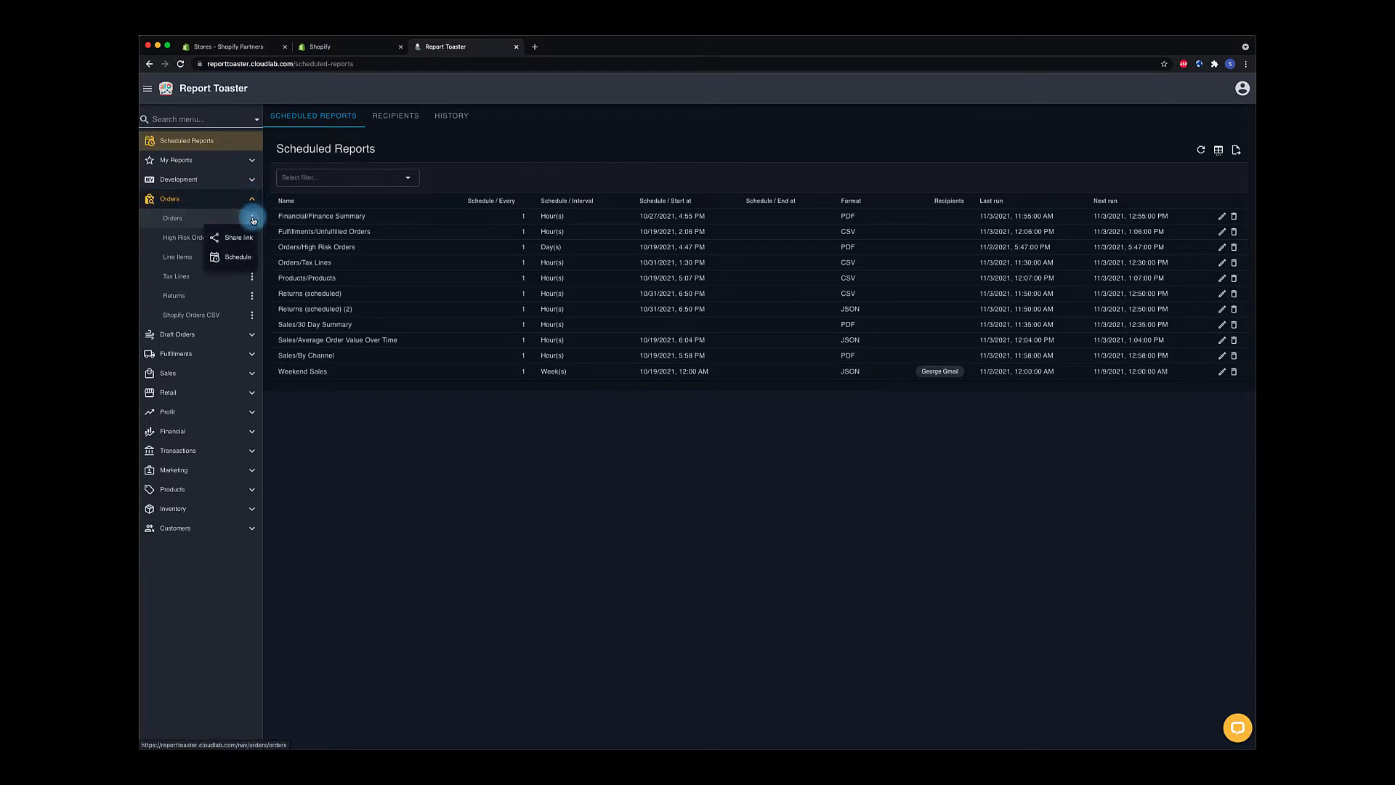
pyautogui.click(240, 258)
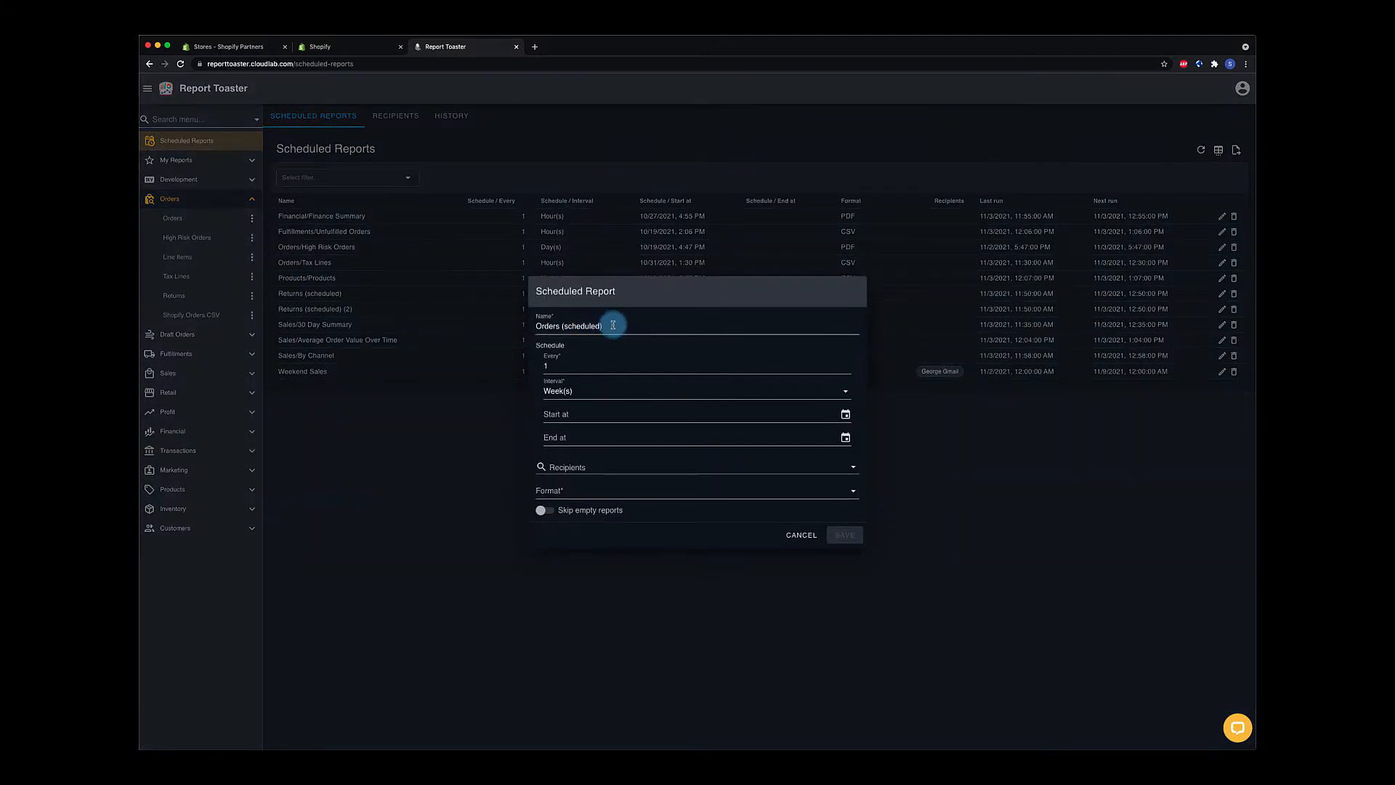
pyautogui.click(613, 325)
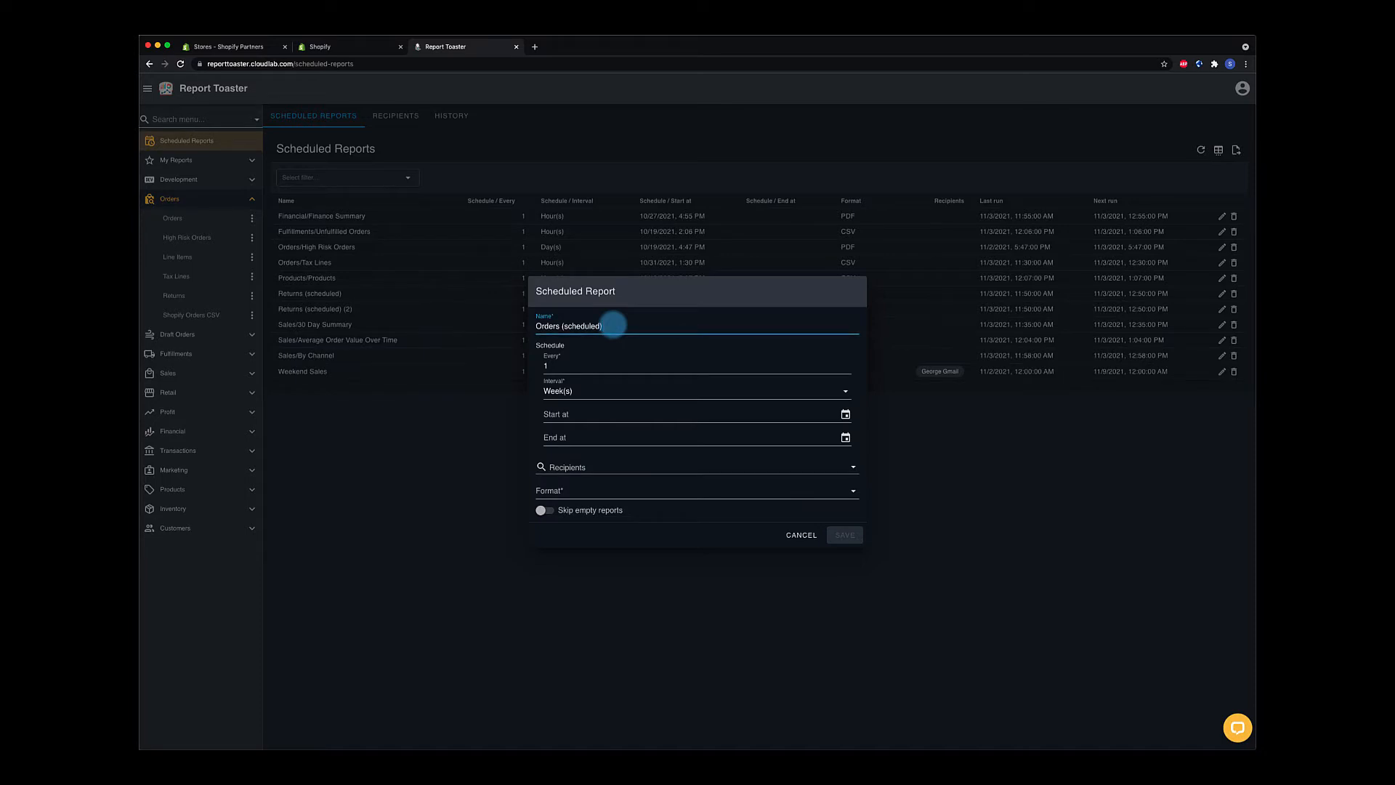
pyautogui.write('Sam')
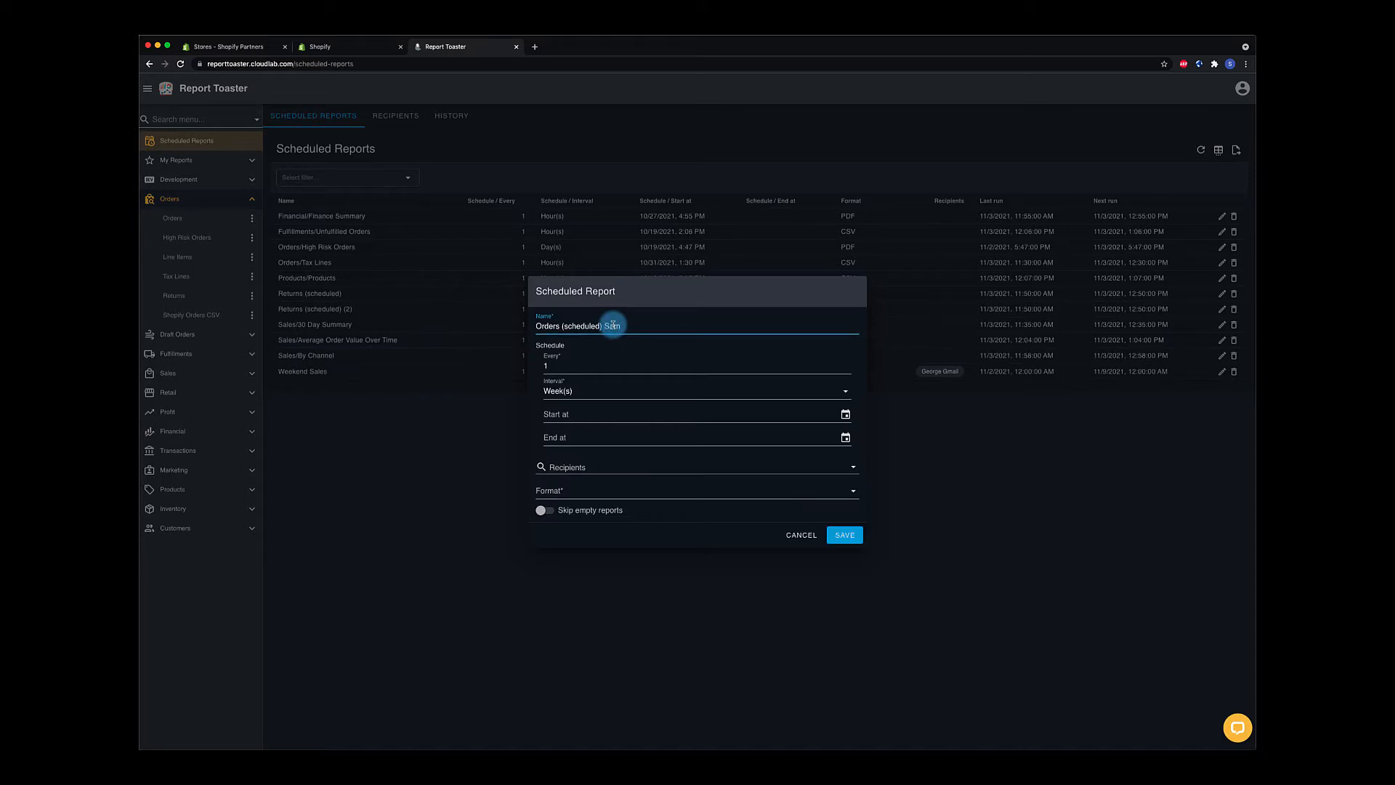
# Set the schedule to run every 3 days
pyautogui.click(595, 393)
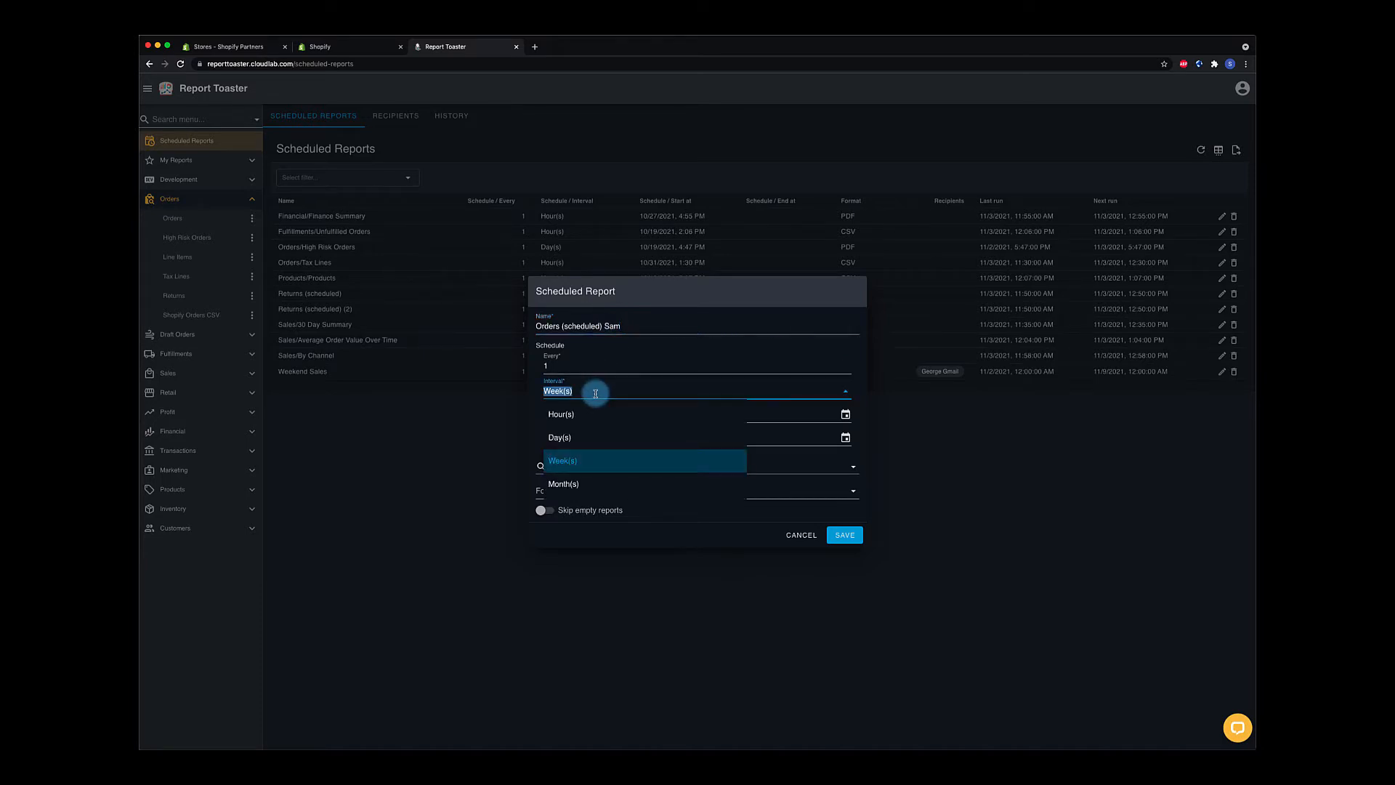
pyautogui.click(596, 440)
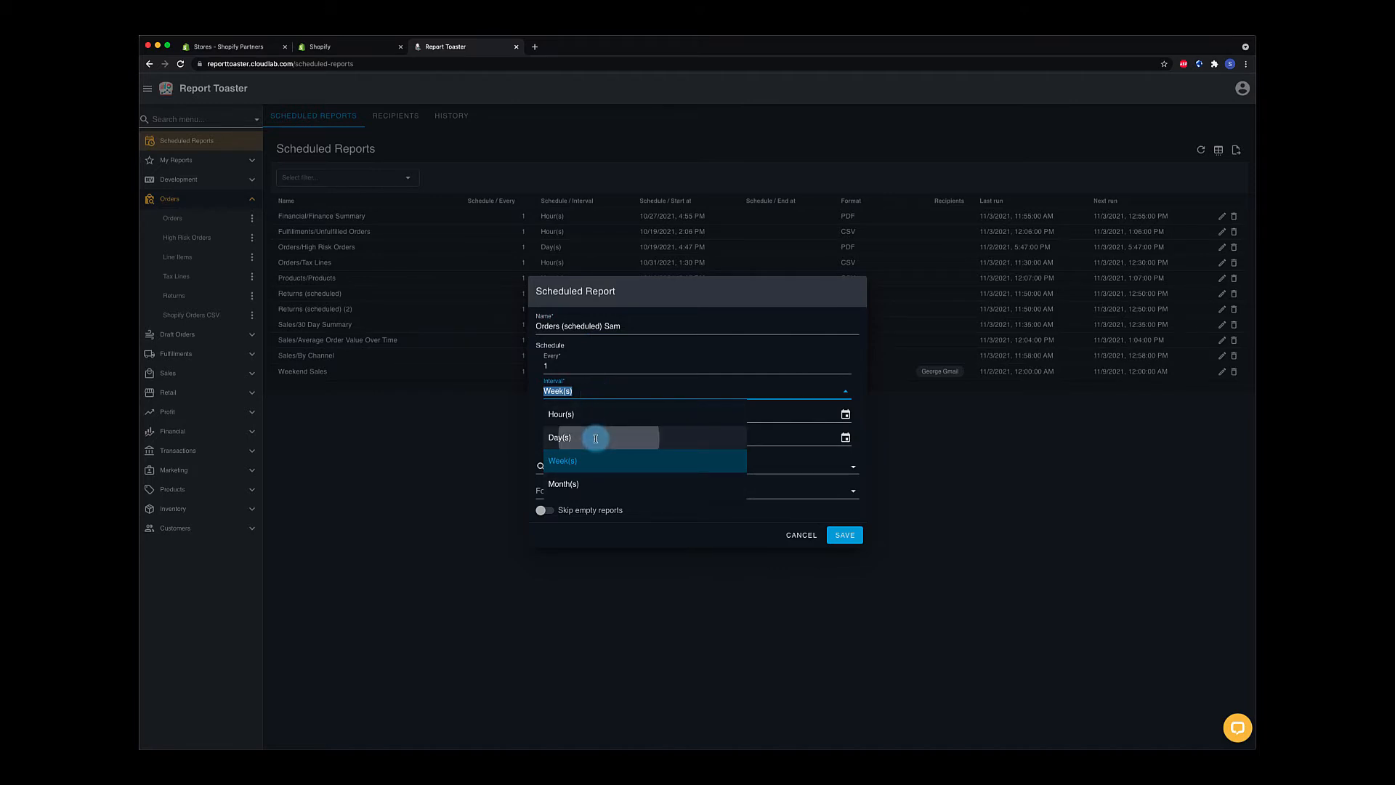
pyautogui.click(555, 368)
pyautogui.moveTo(555, 368); pyautogui.dragTo(540, 370)
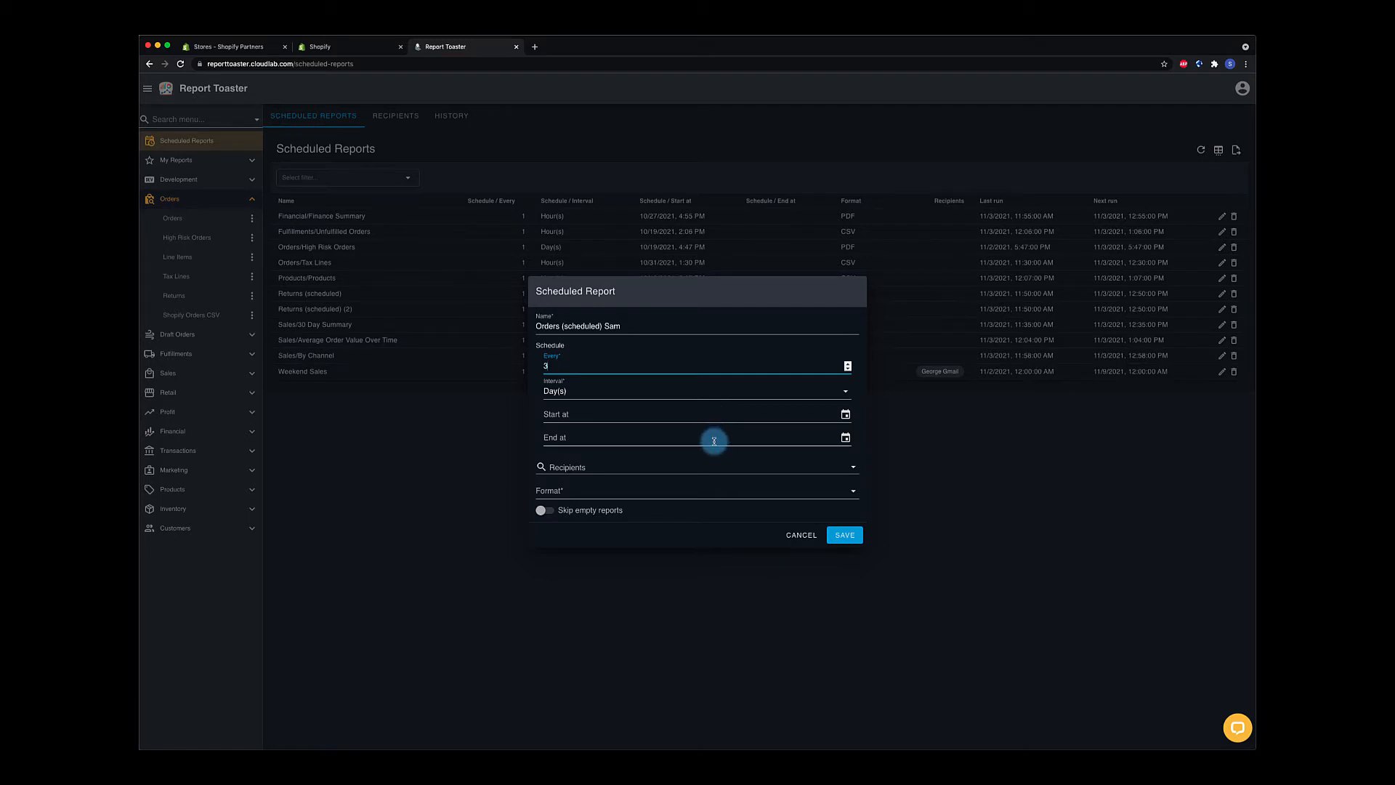
# Search the recipients by first name and add the matching SMS recipient to the scheduled report
pyautogui.click(587, 469)
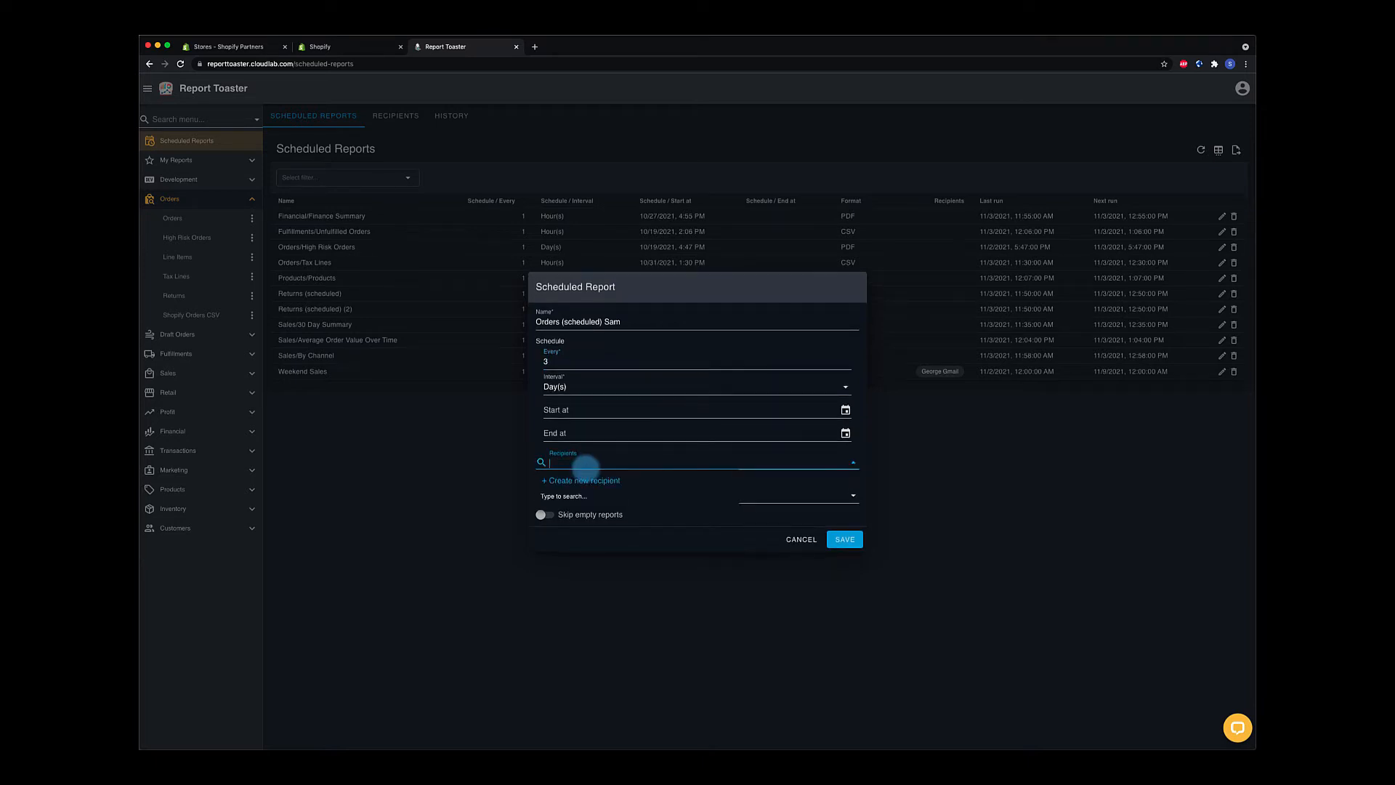
pyautogui.write('sam')
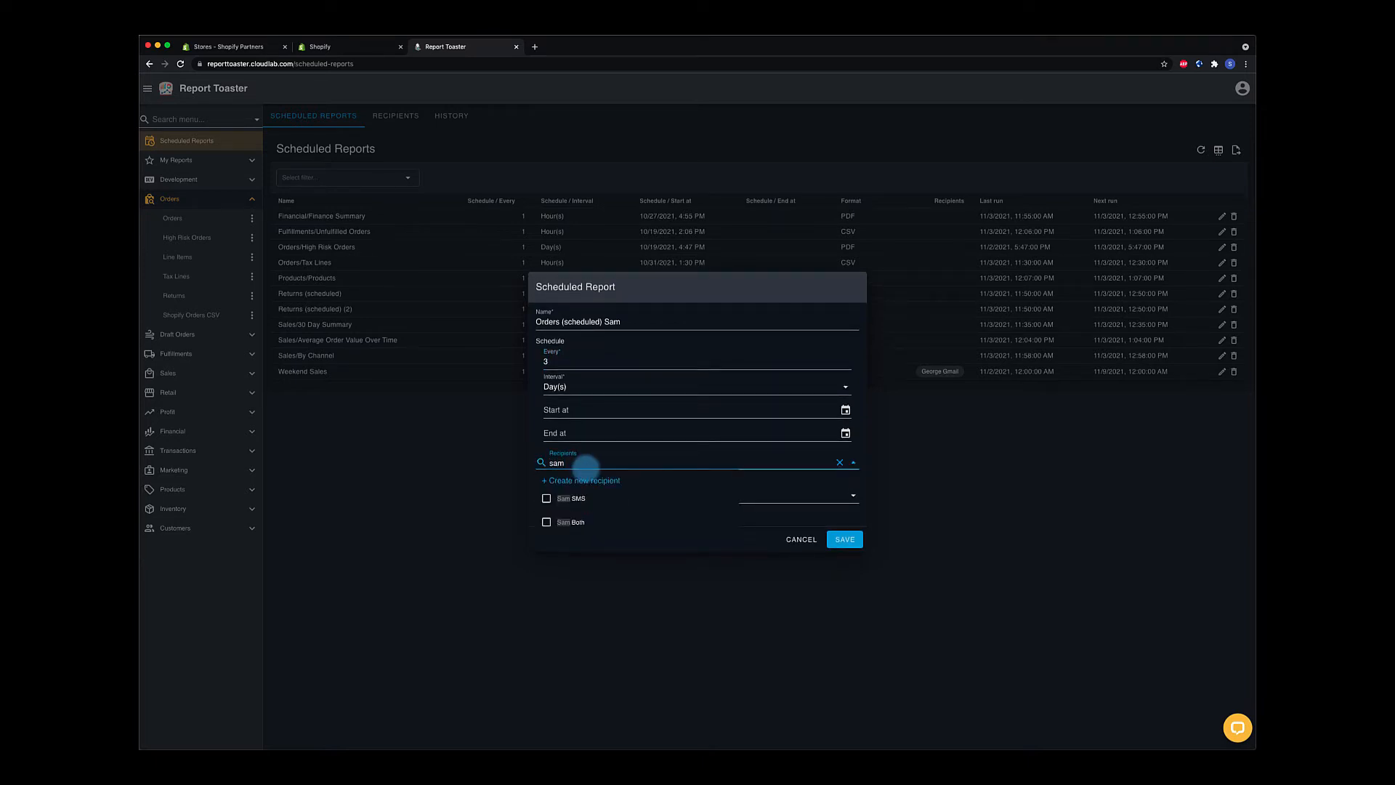
pyautogui.click(548, 499)
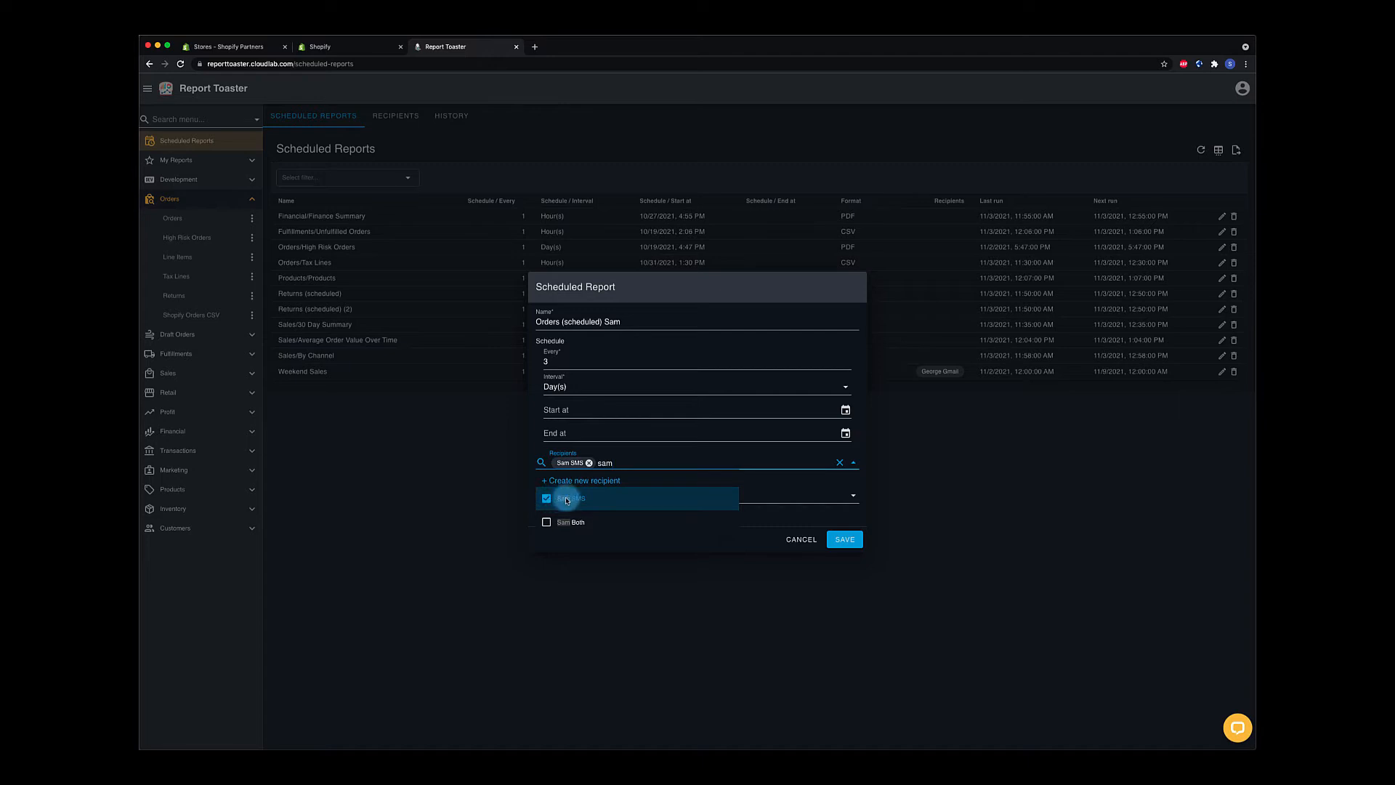
# Choose PDF as the report format and save the scheduled report
pyautogui.click(763, 495)
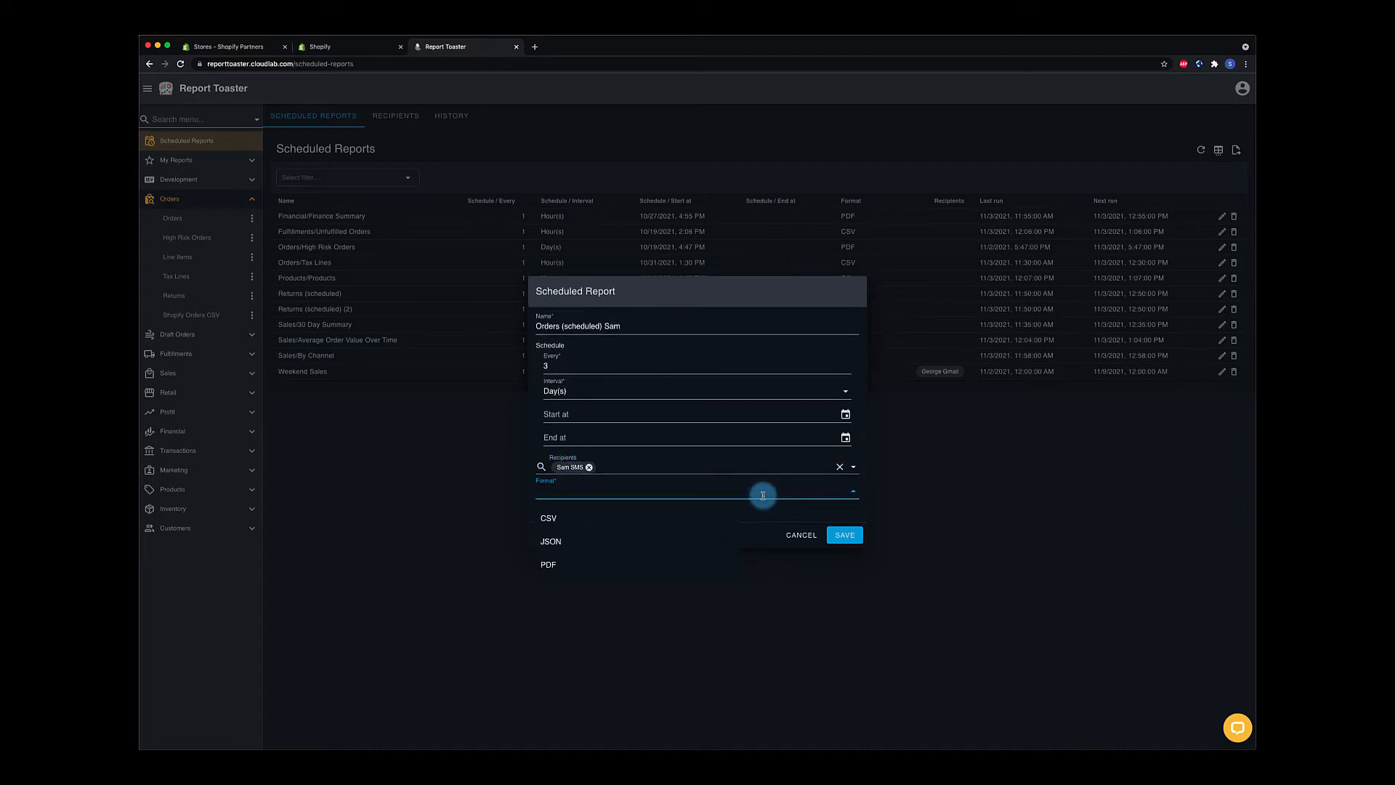
pyautogui.click(565, 568)
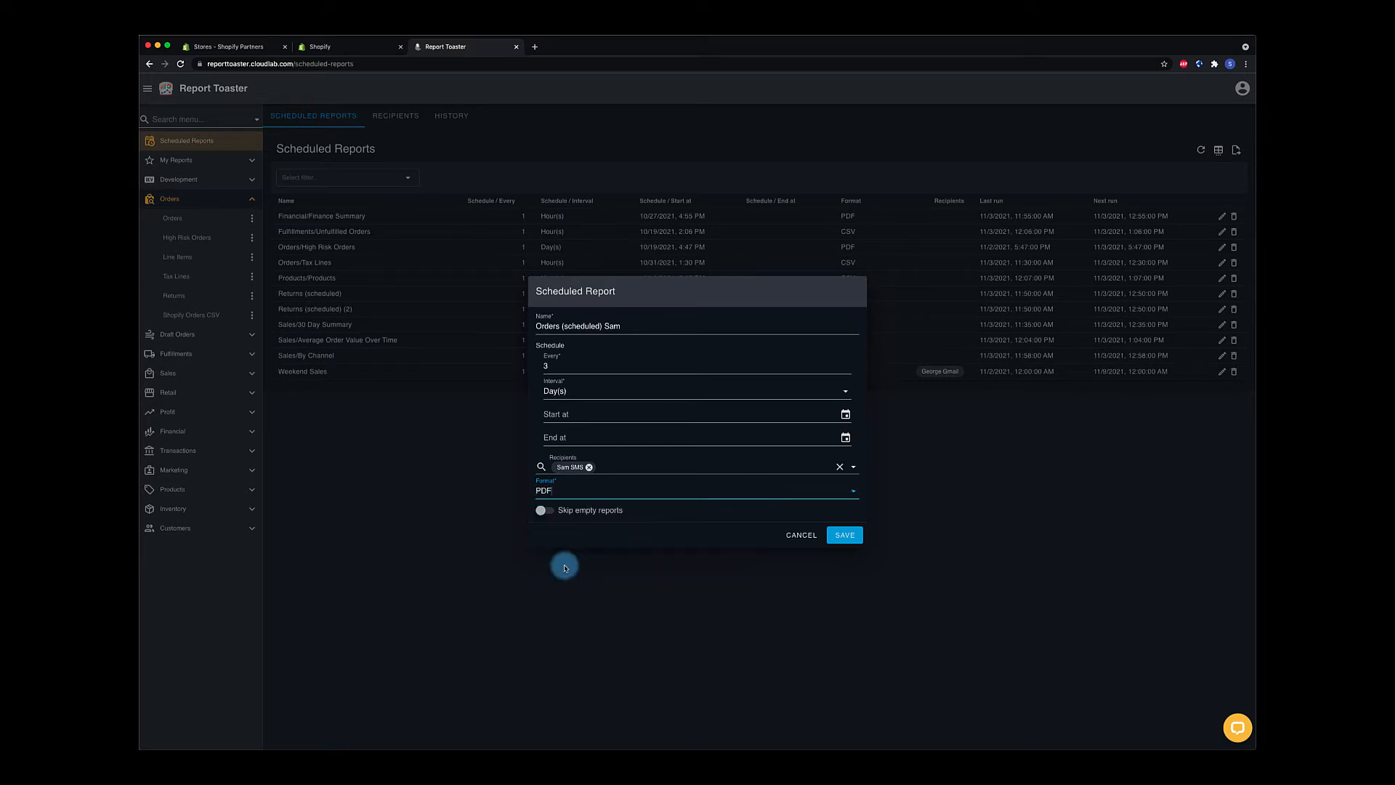
pyautogui.click(565, 493)
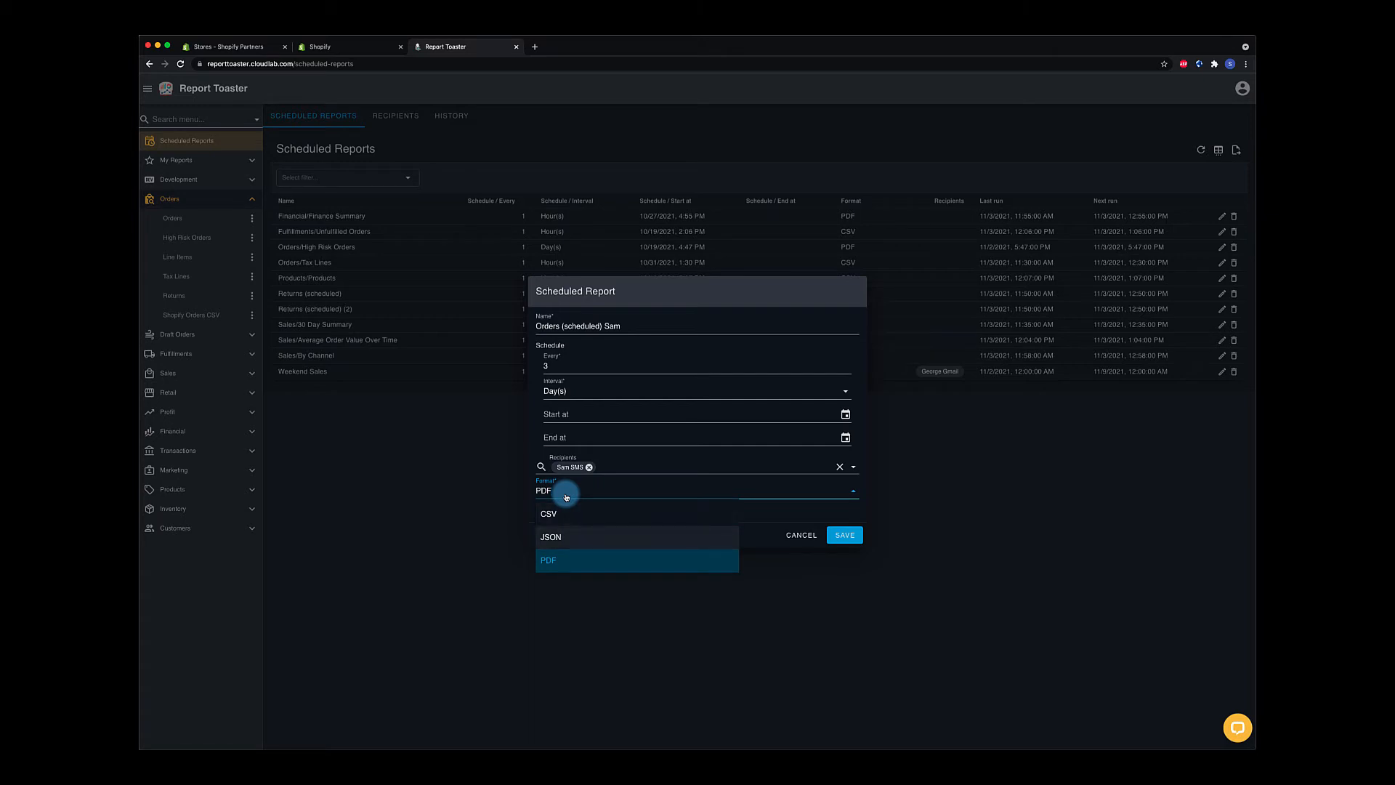
pyautogui.click(571, 557)
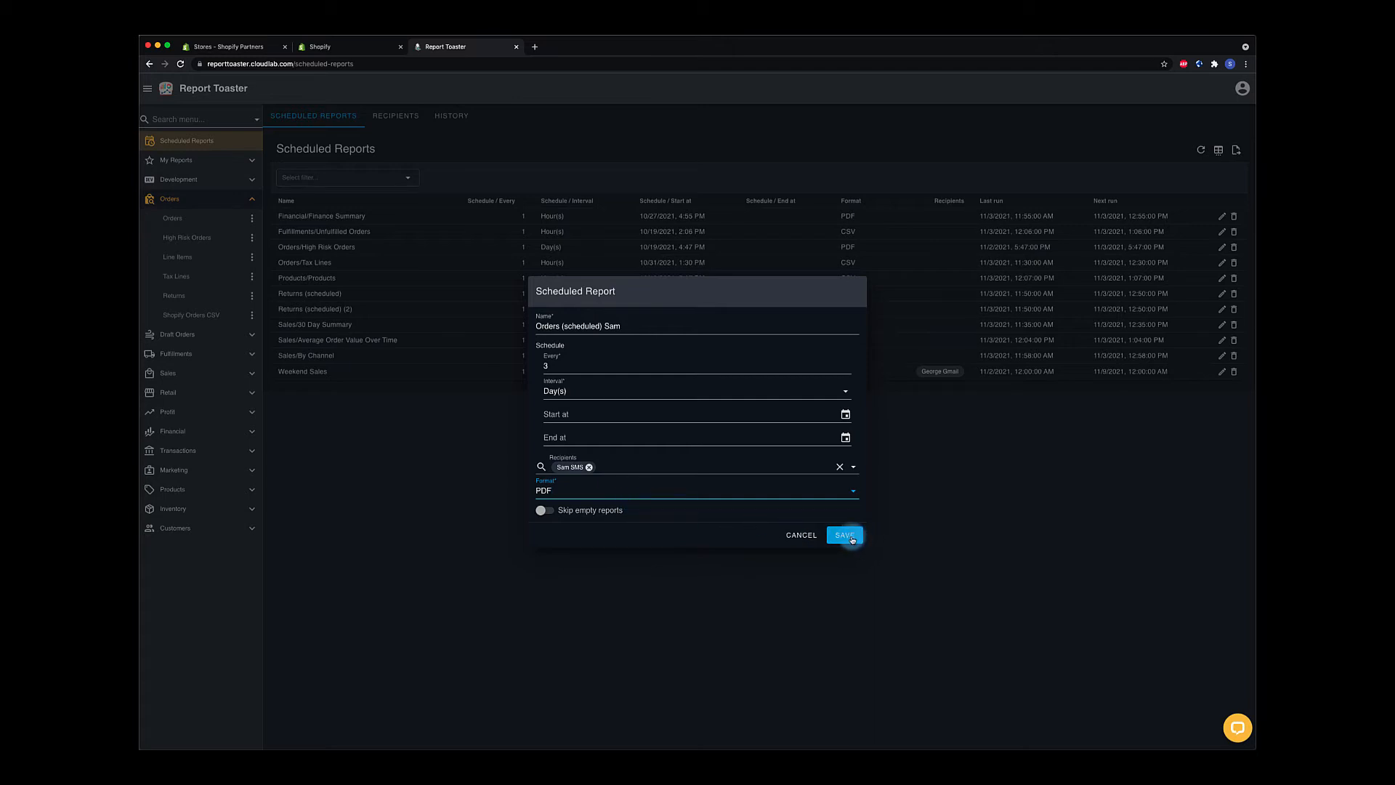
pyautogui.click(846, 537)
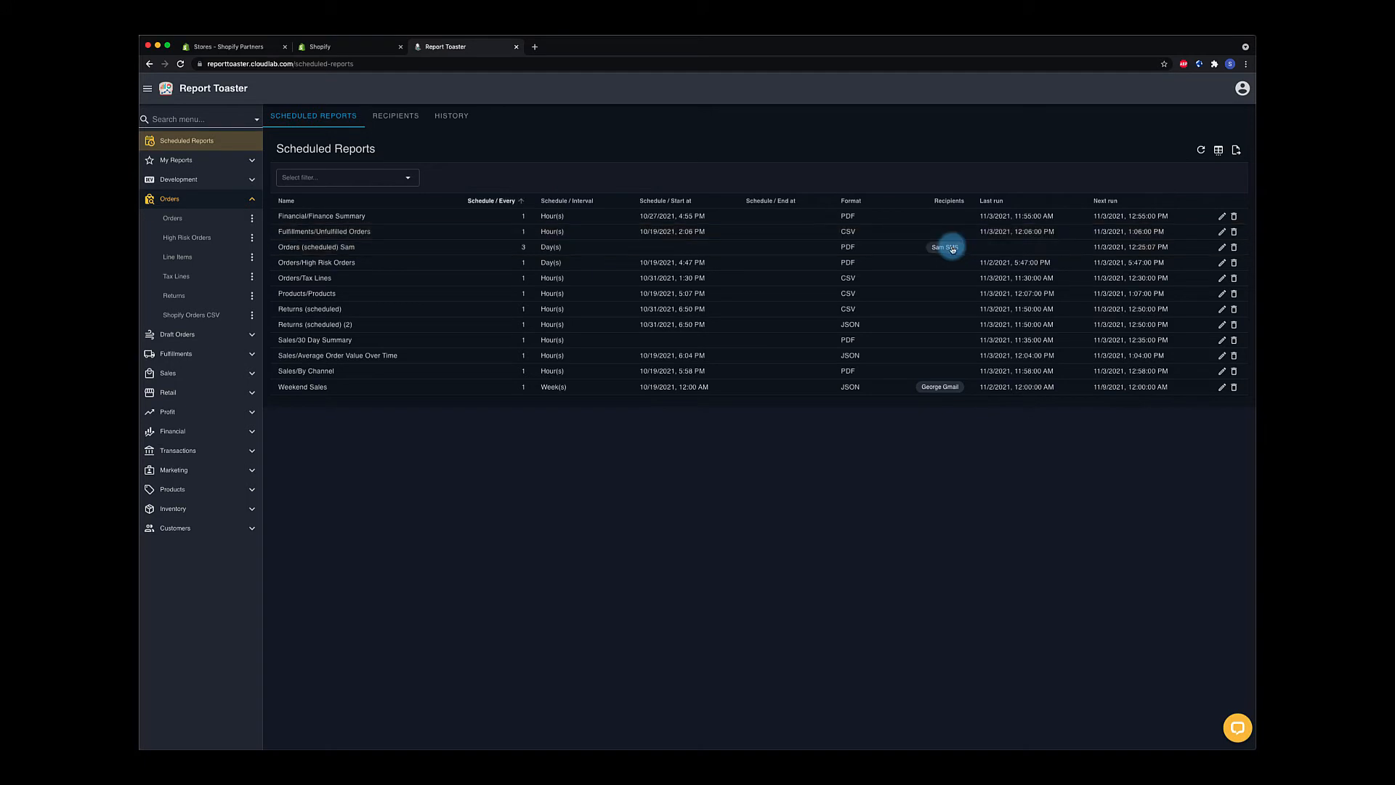
pyautogui.click(397, 119)
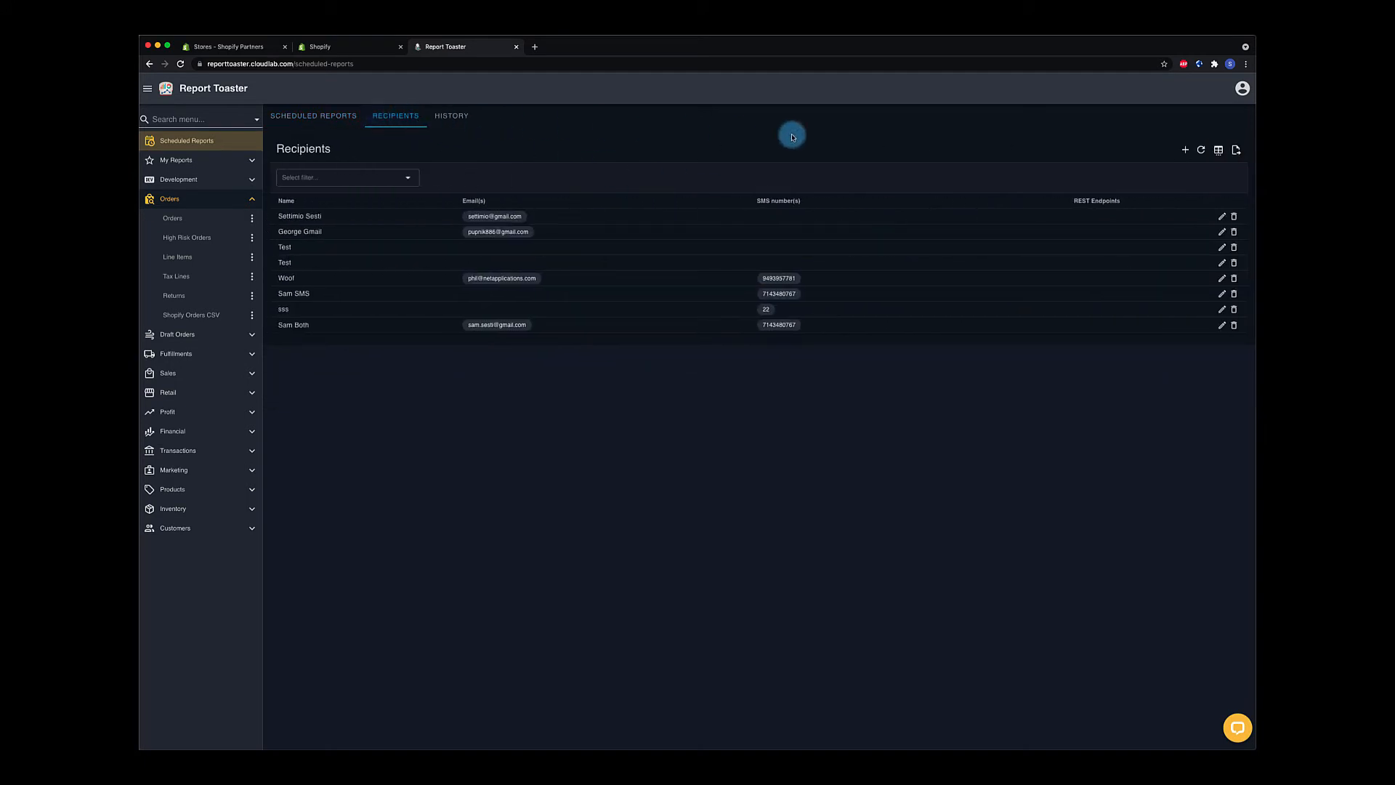
pyautogui.click(1186, 152)
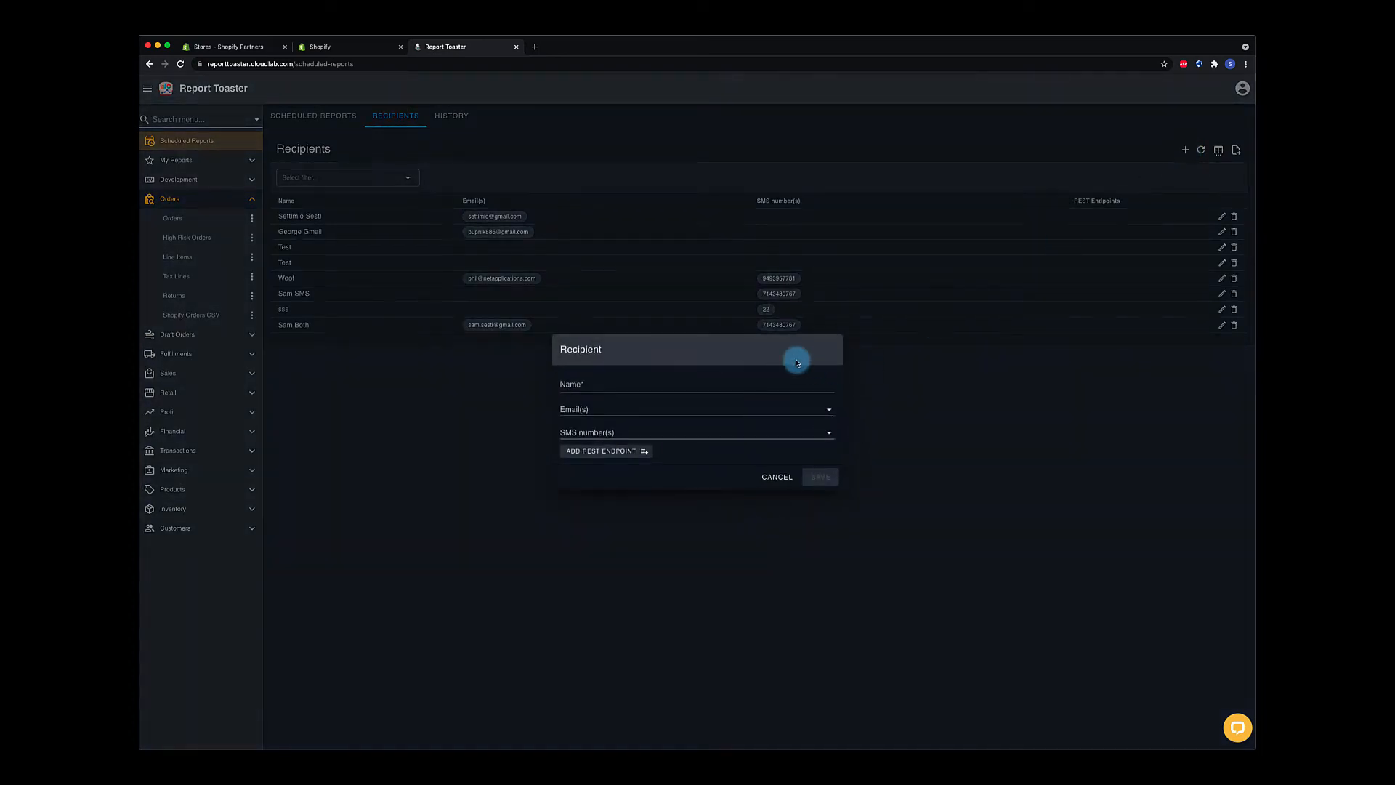
pyautogui.click(611, 383)
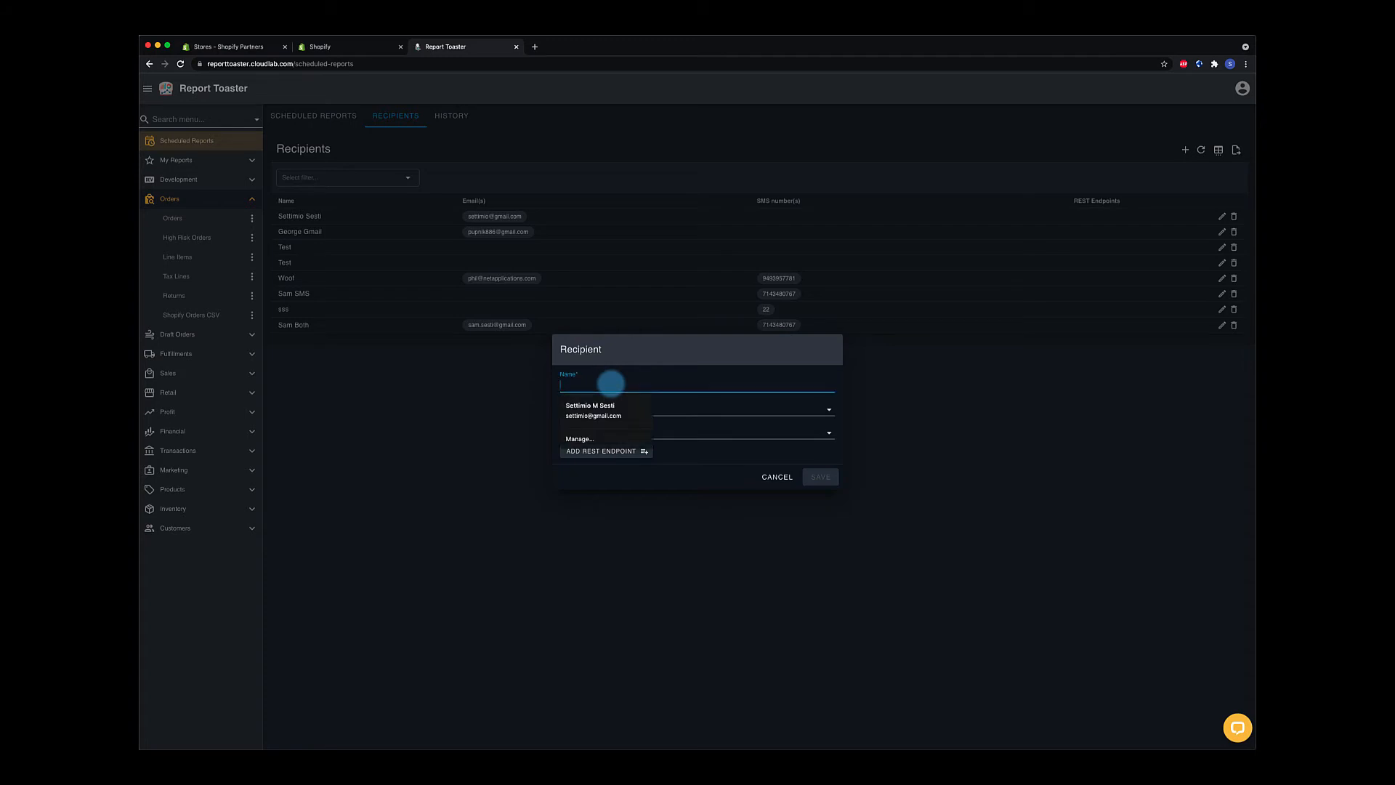
pyautogui.write('Test Recipient')
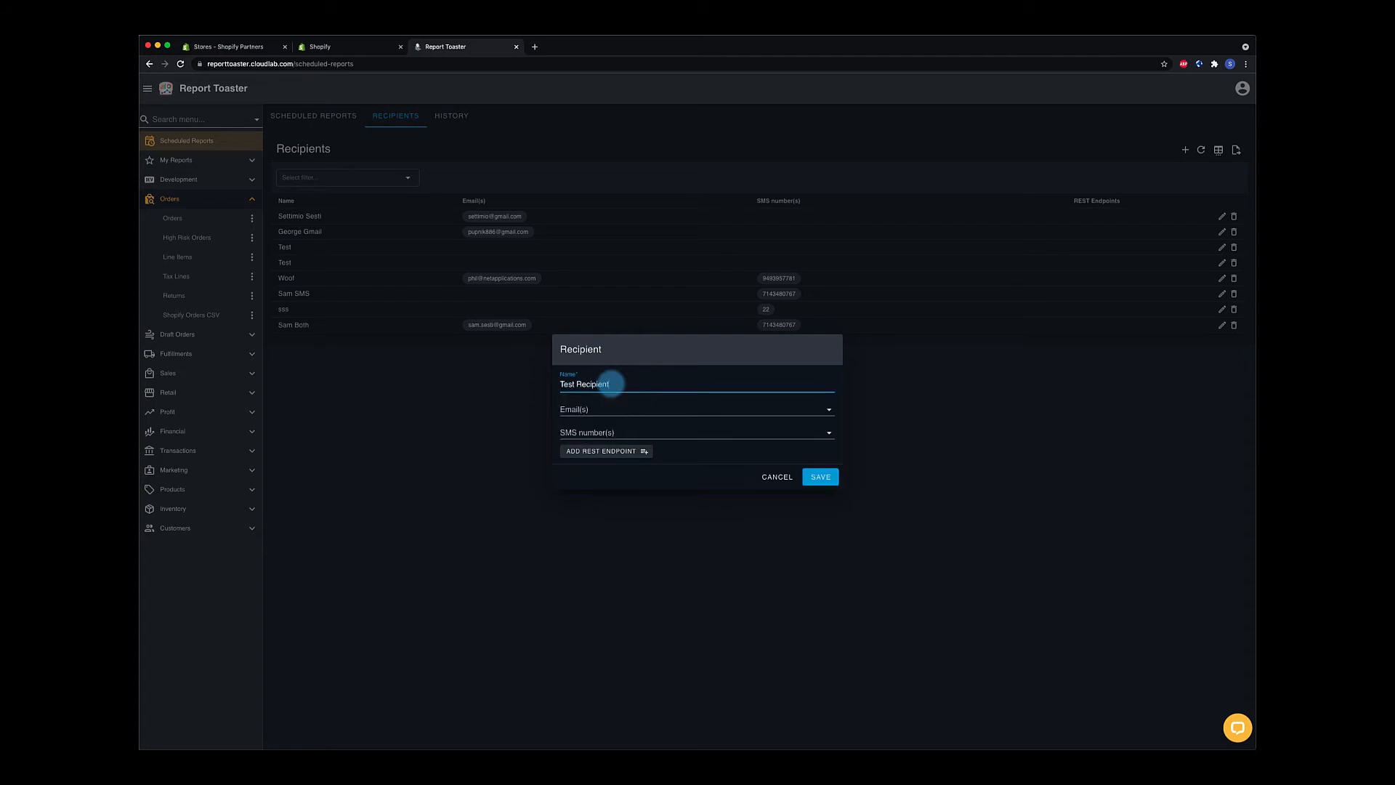
pyautogui.click(617, 409)
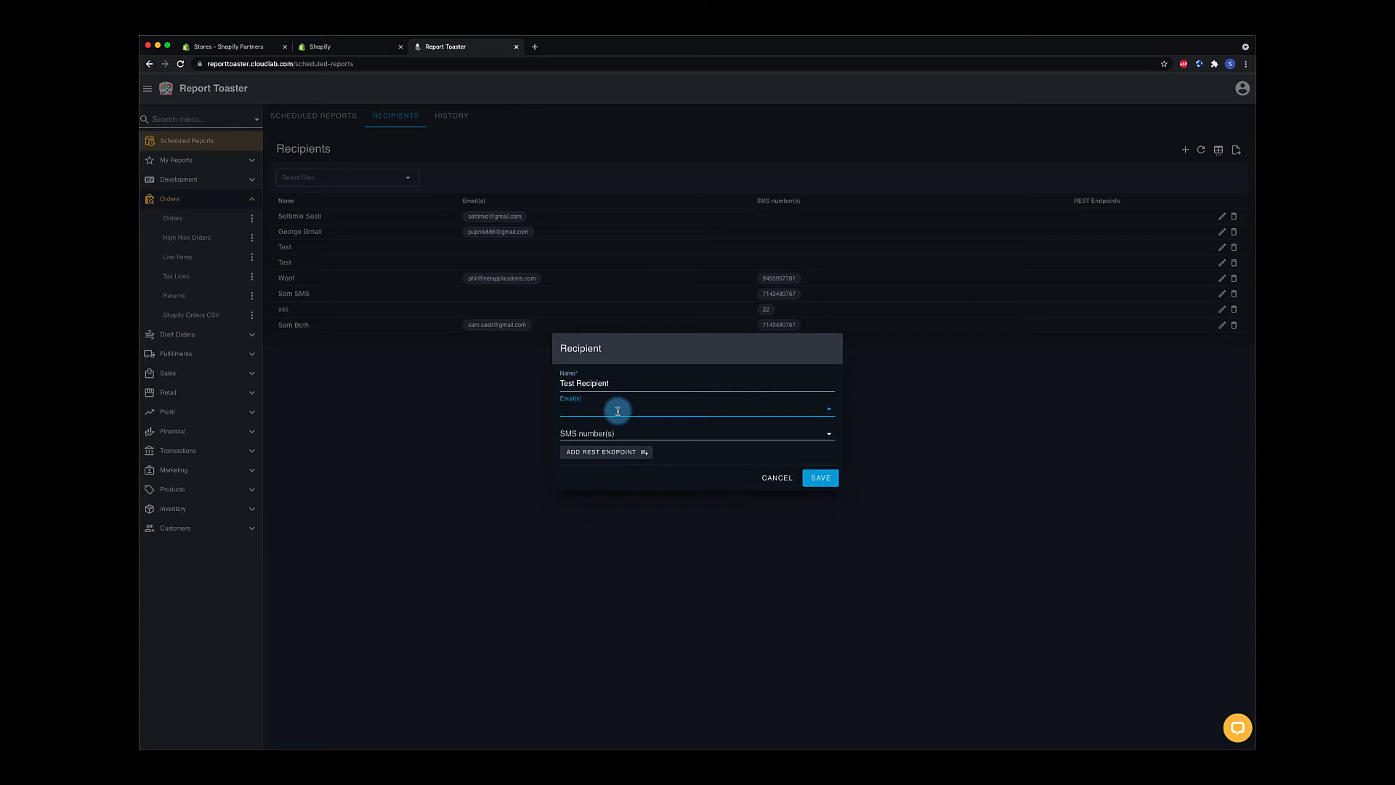
pyautogui.write('test@test.com')
pyautogui.click(623, 433)
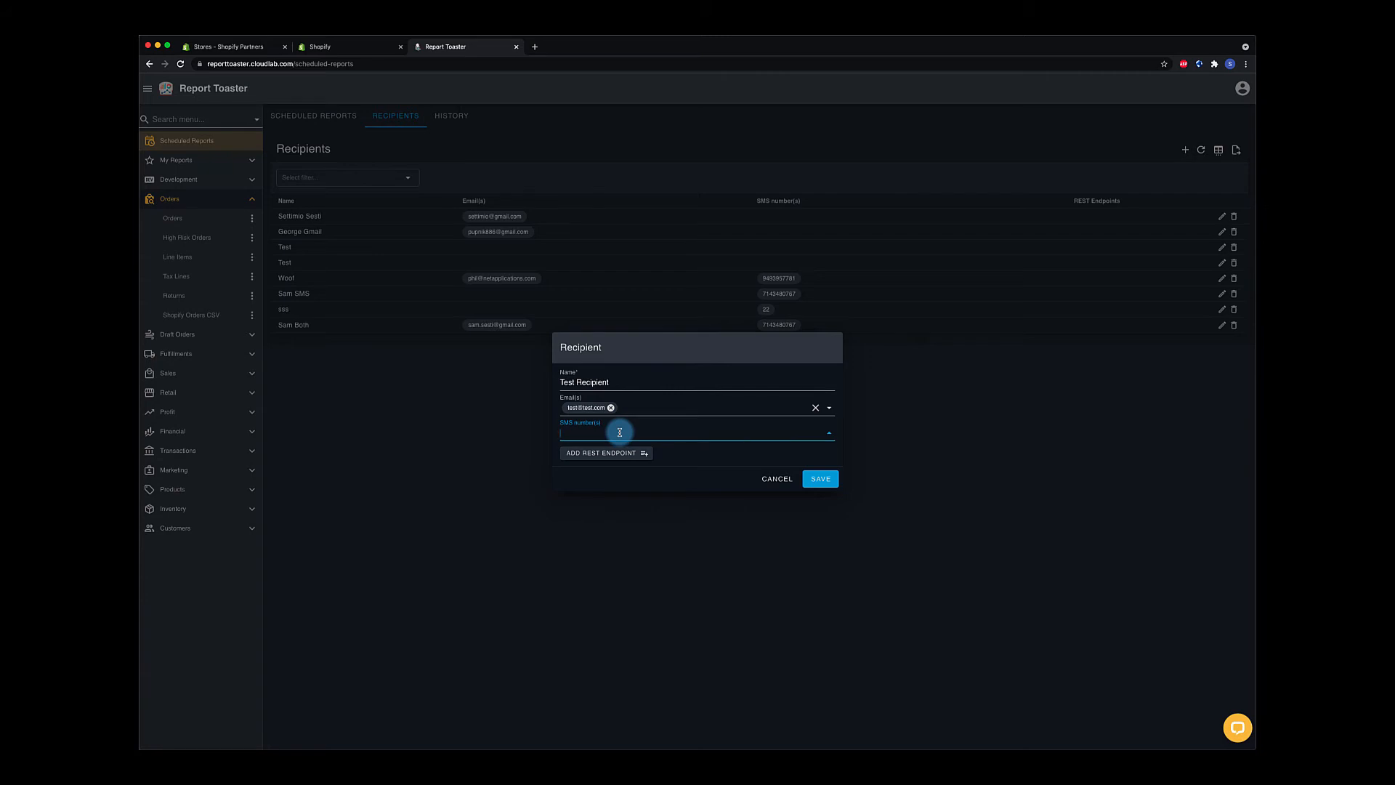
pyautogui.click(771, 480)
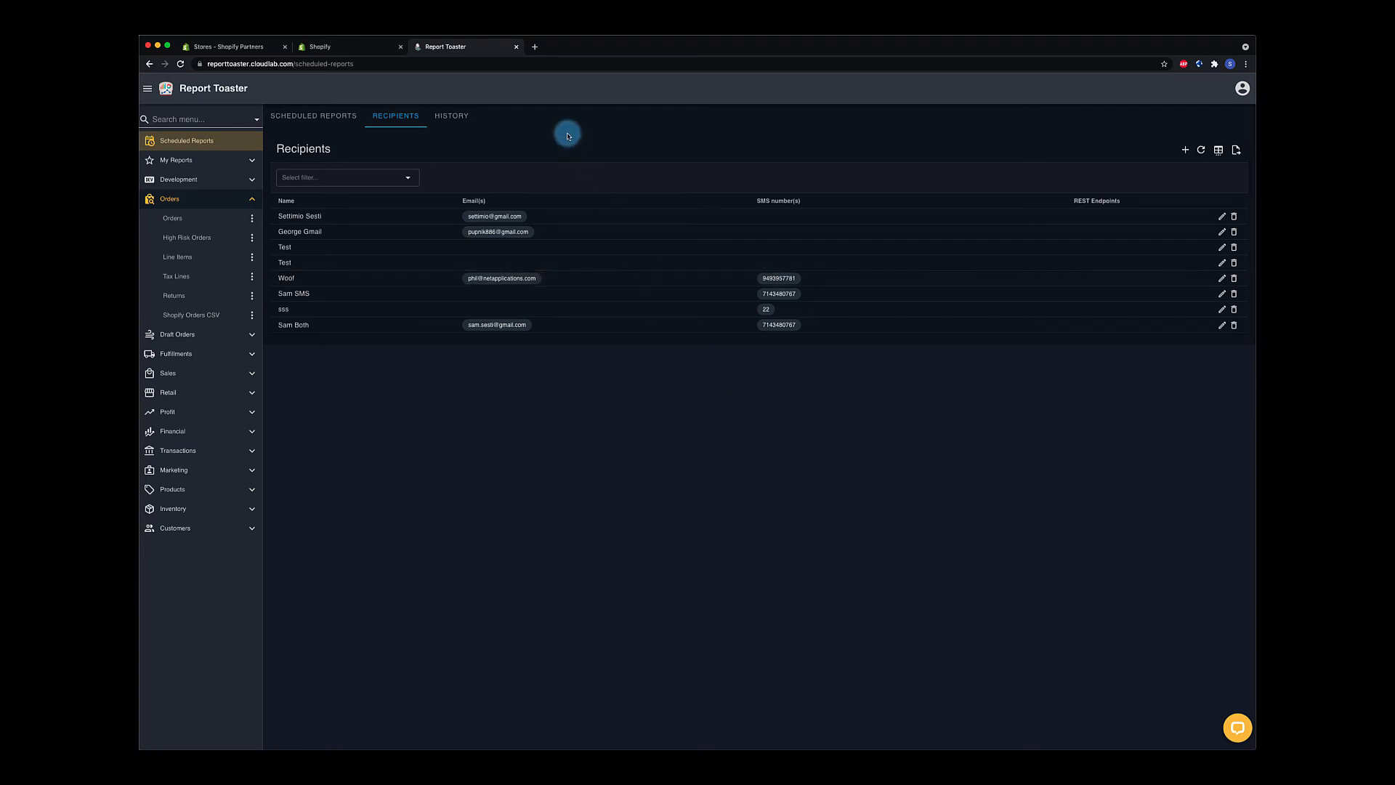
# Refresh the report history and check the delivery details of the newly generated Orders PDF
pyautogui.click(459, 119)
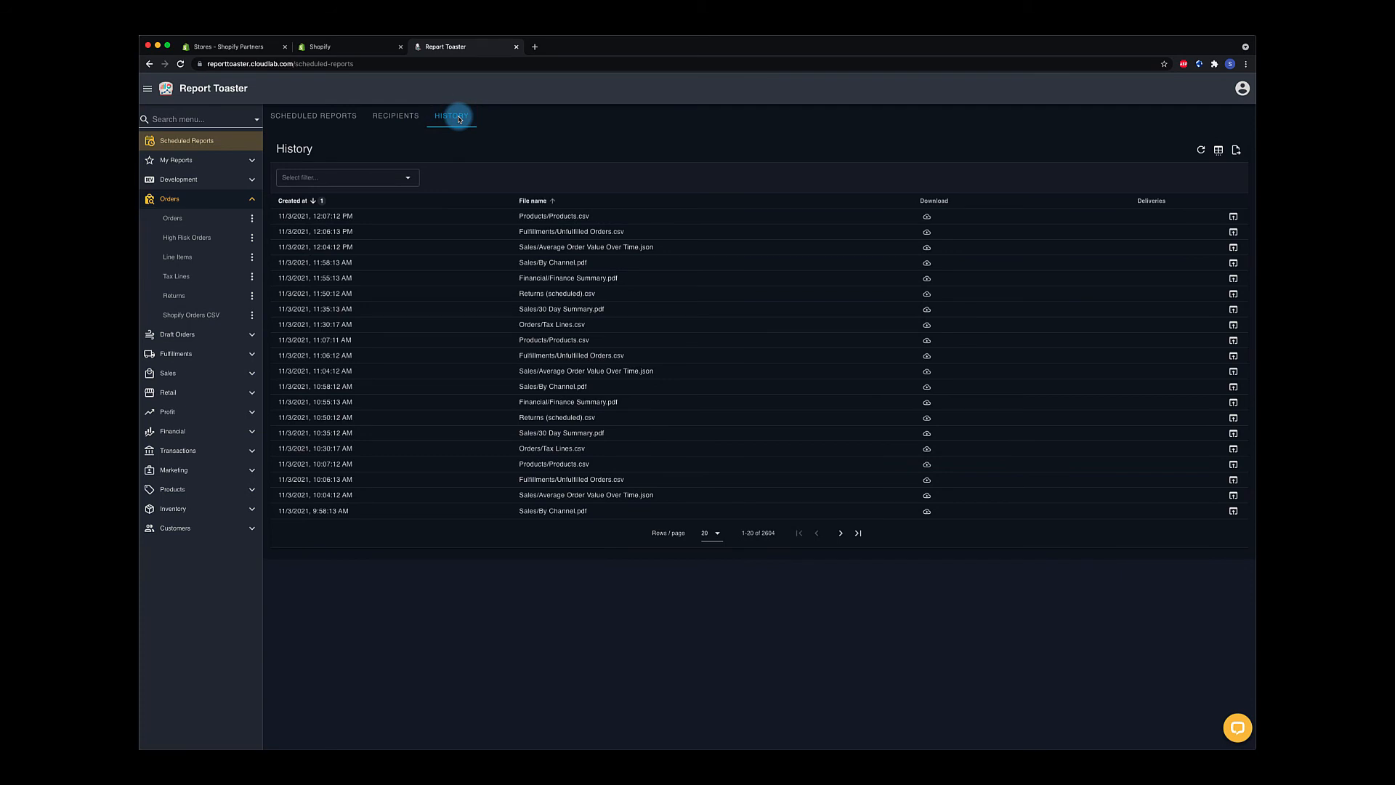
pyautogui.click(1201, 150)
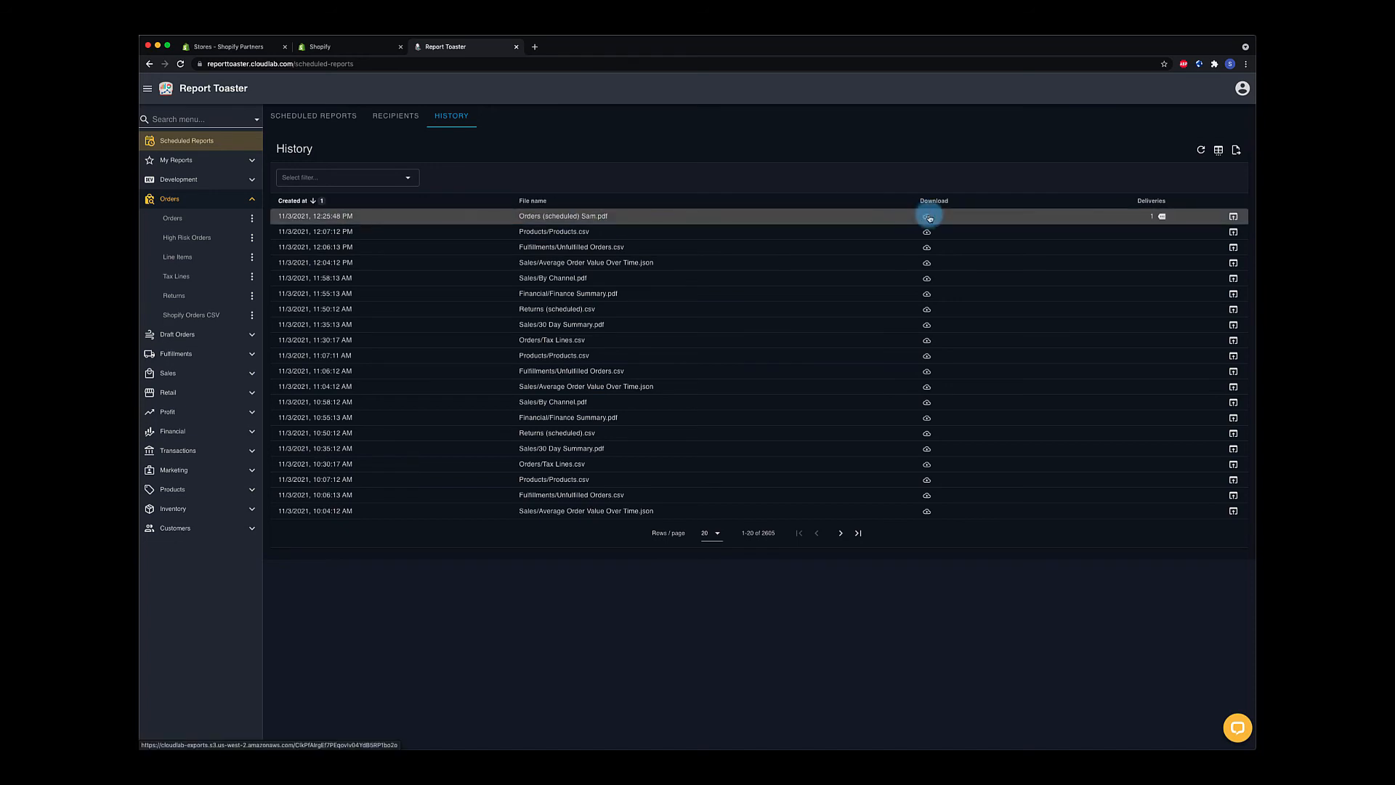
pyautogui.click(1162, 217)
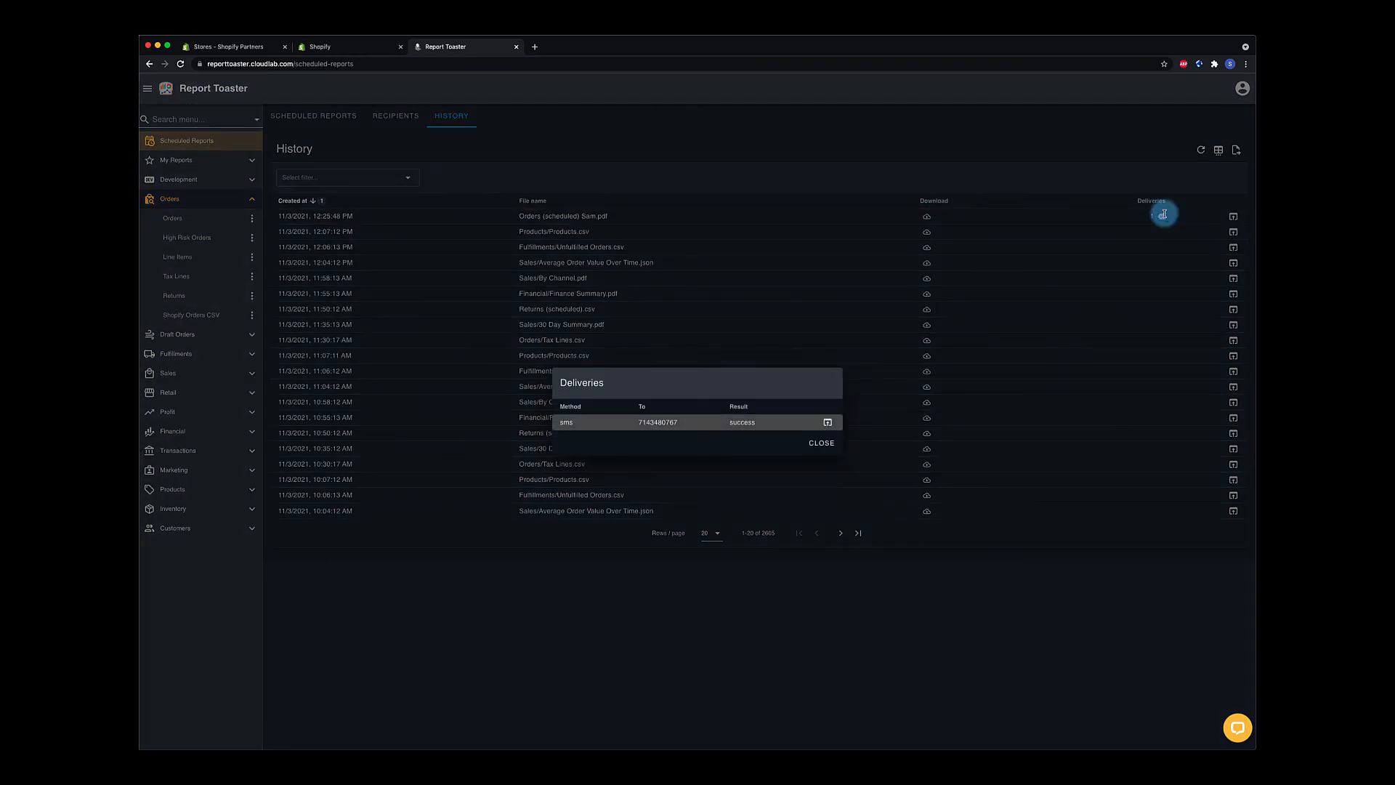
pyautogui.click(826, 444)
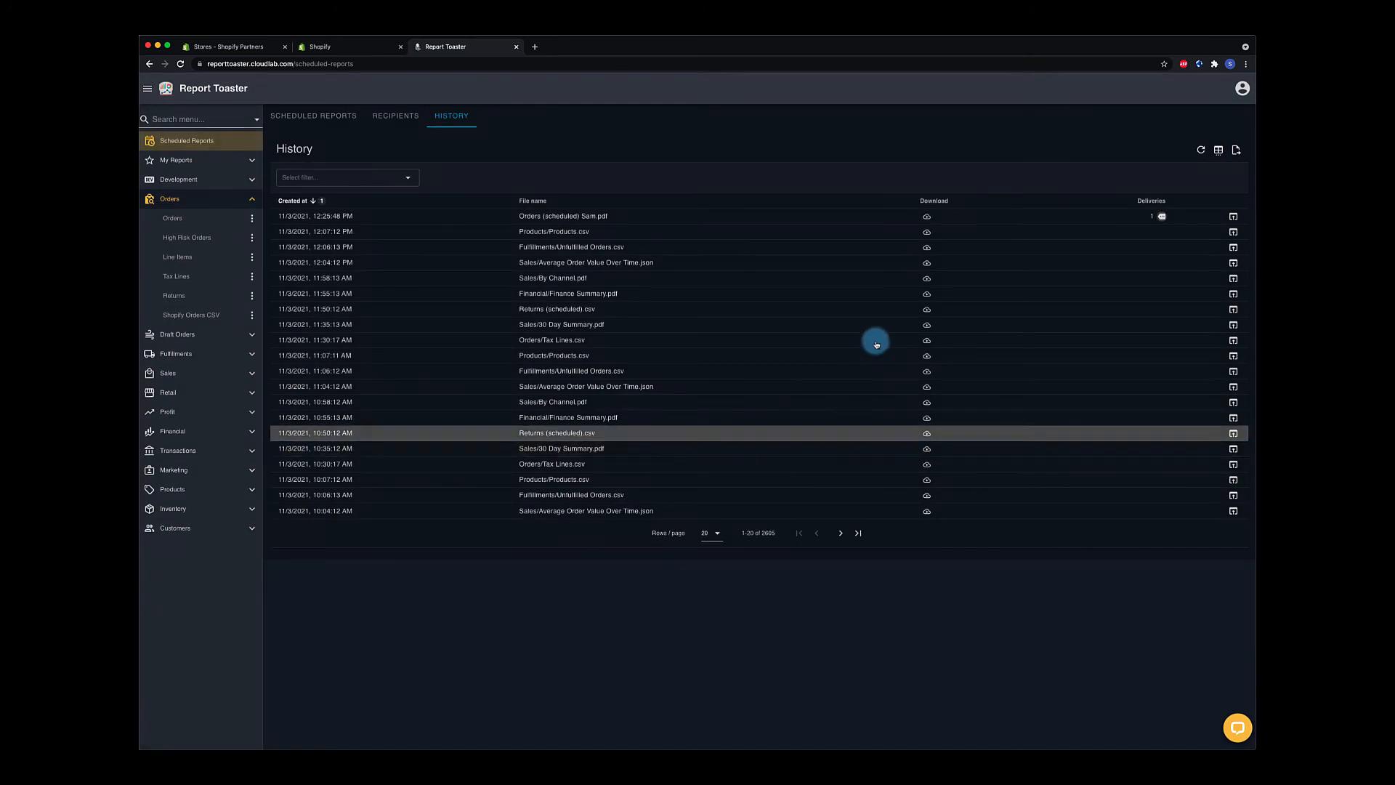
# Download the newest scheduled Orders PDF from the history, look through it and close it
pyautogui.click(928, 218)
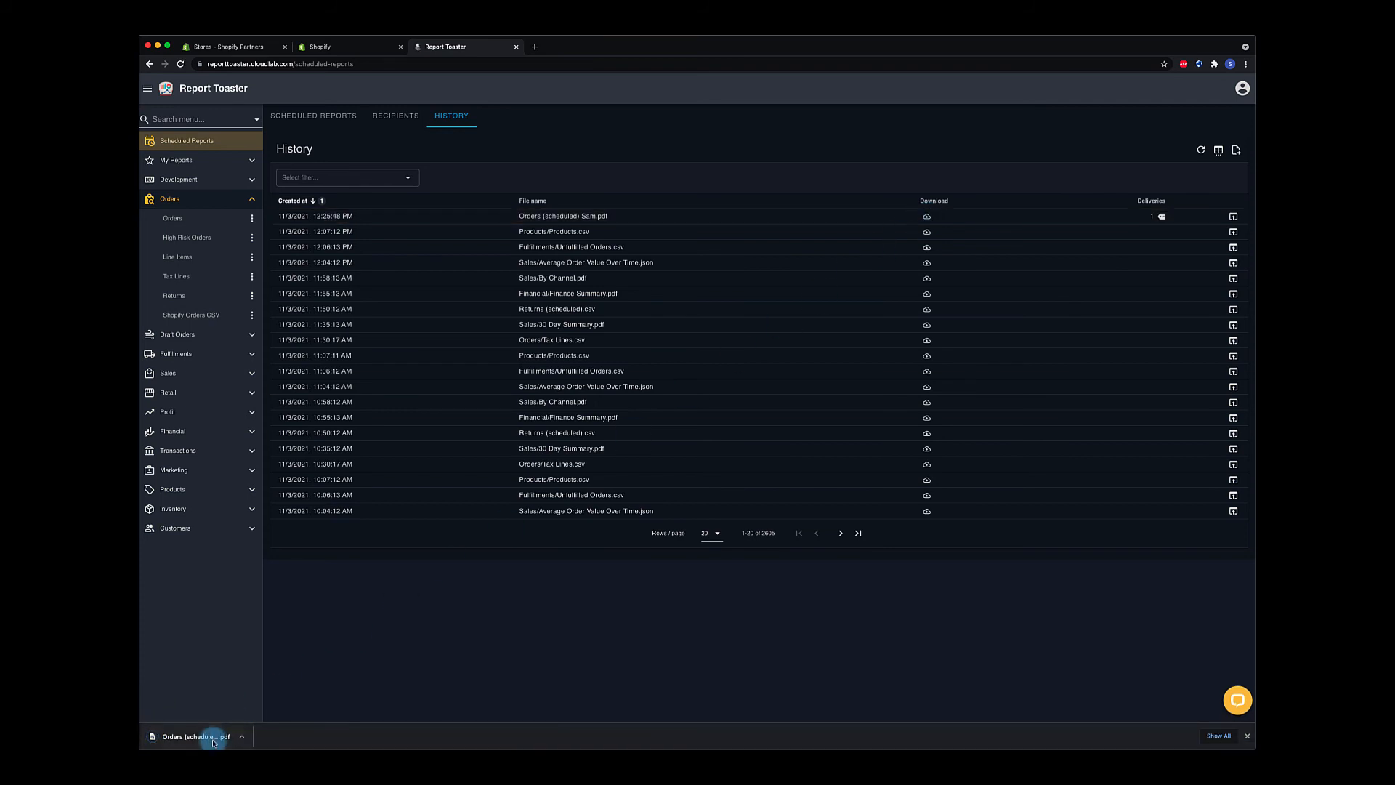
pyautogui.click(213, 740)
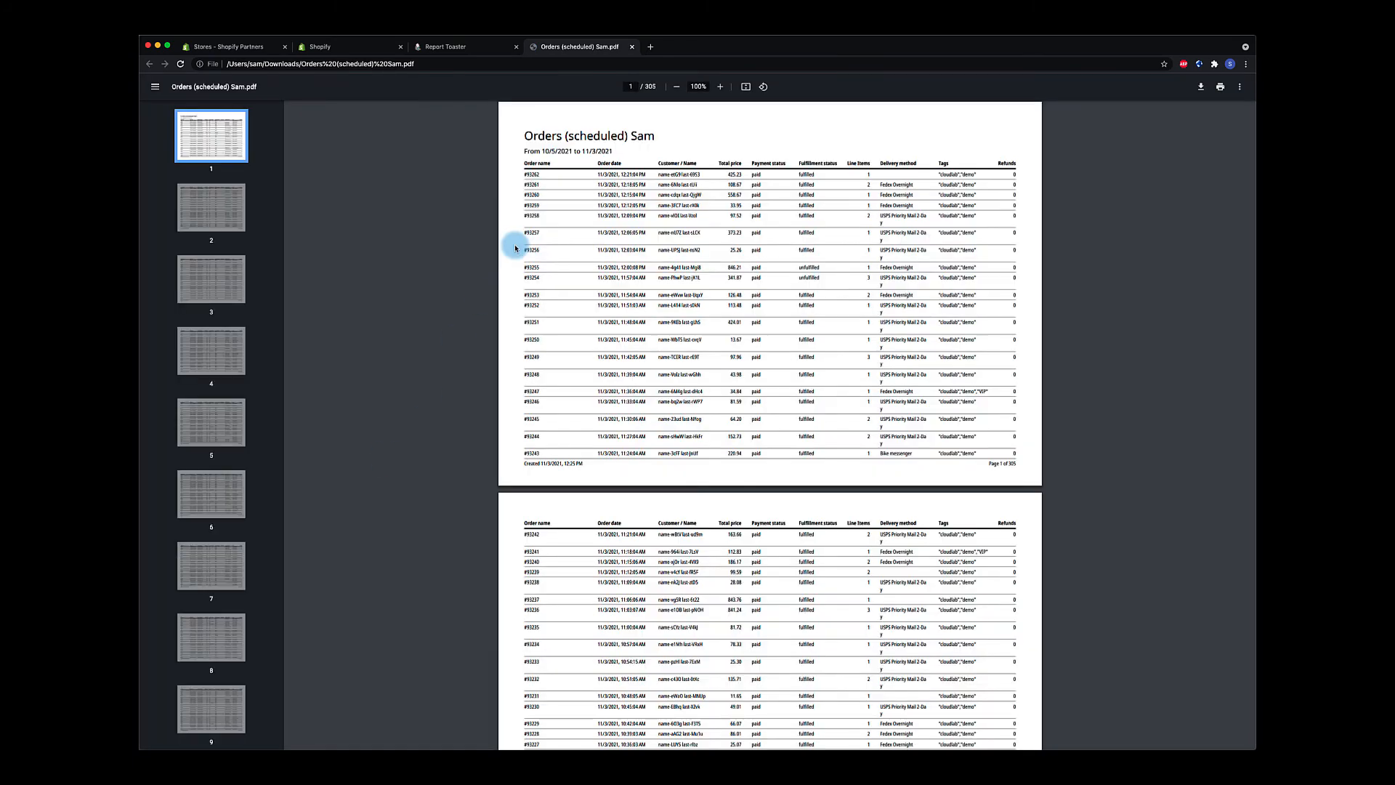
pyautogui.scroll(-3, 721, 282)
pyautogui.scroll(3, 720, 282)
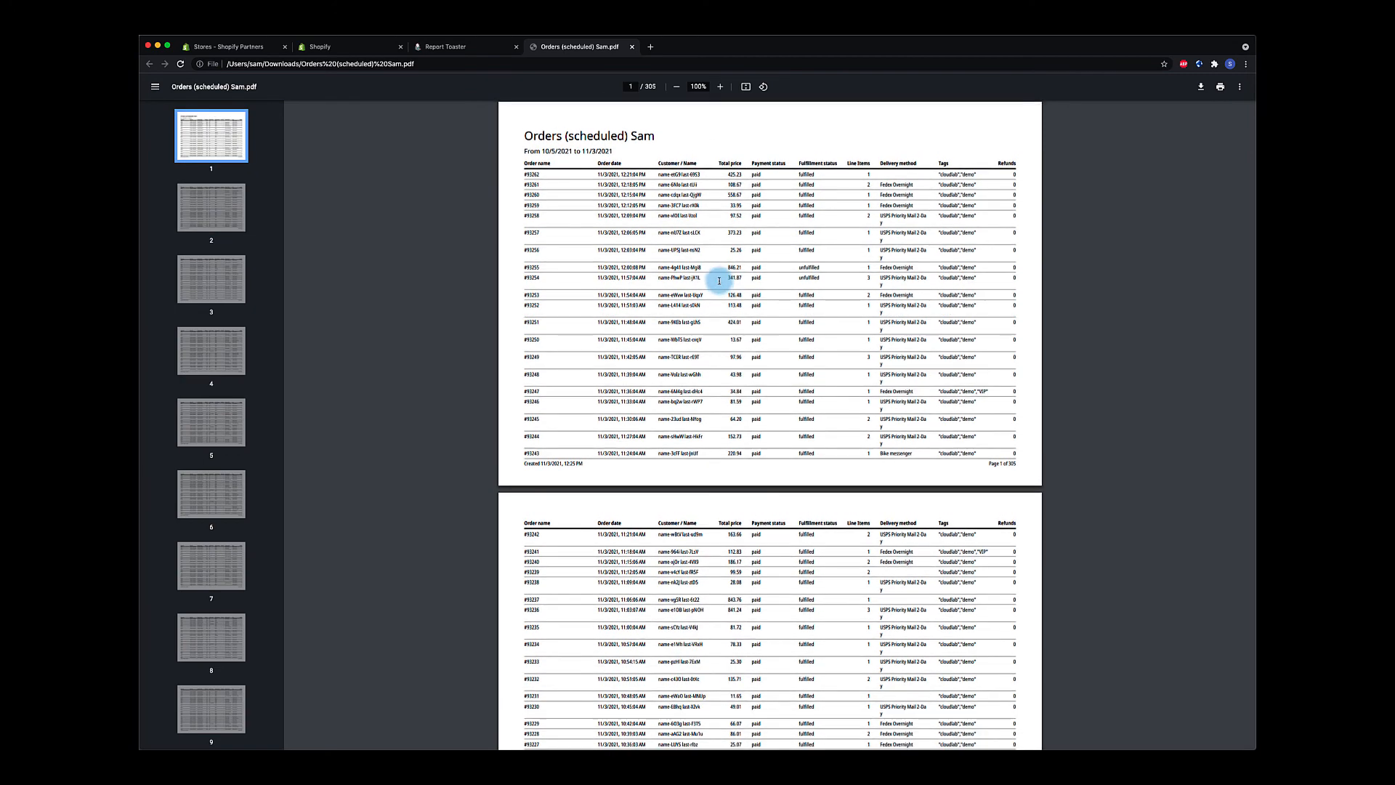
pyautogui.click(633, 47)
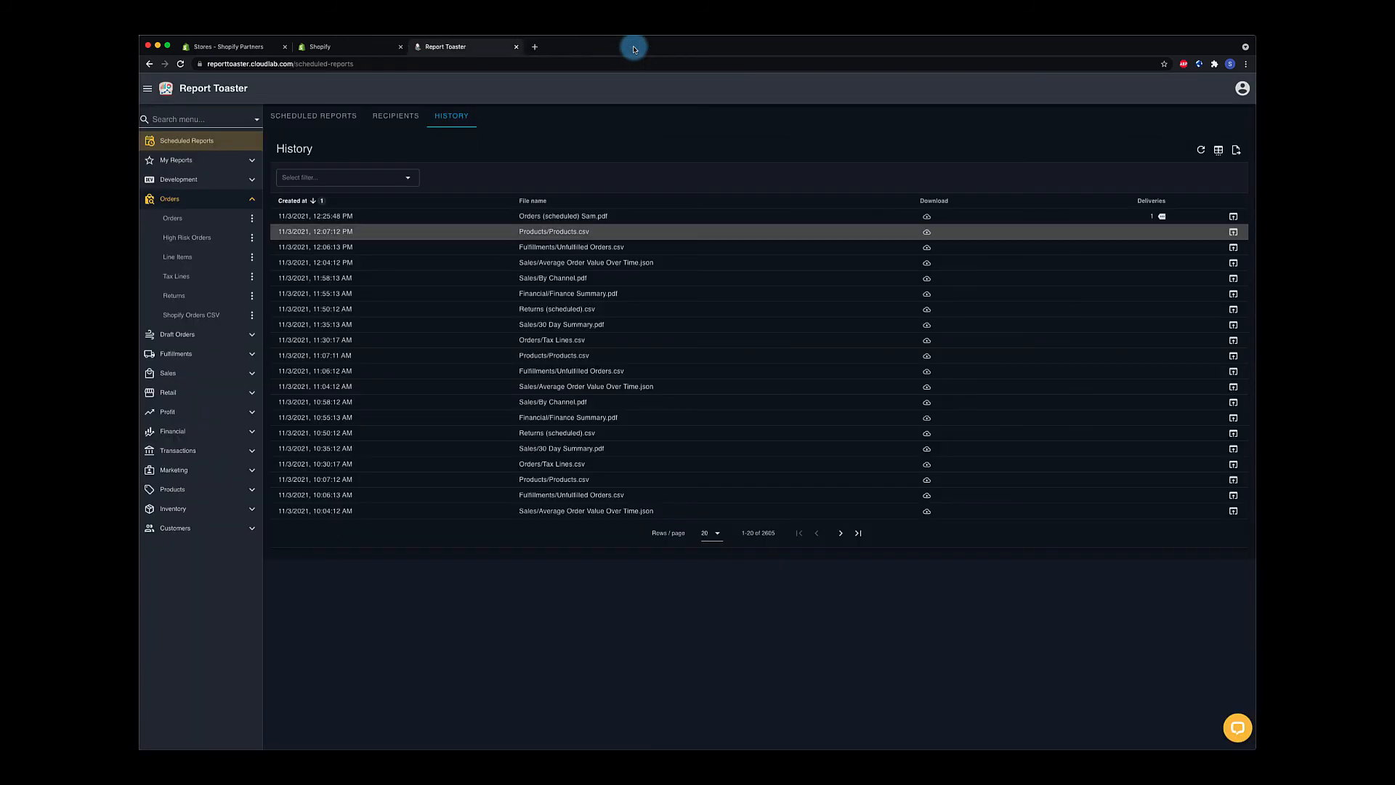